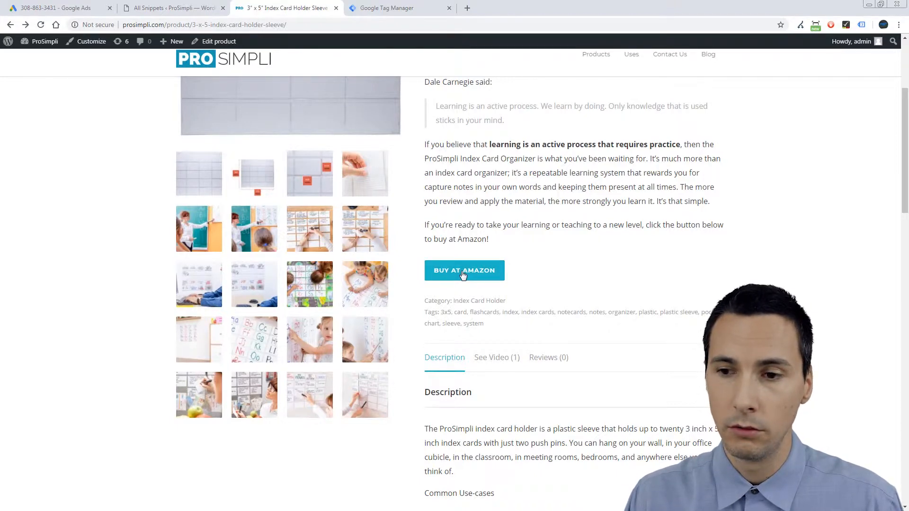
Look through the index card holder product page for its Buy At Amazon buttons
scroll(463, 277, down, 10)
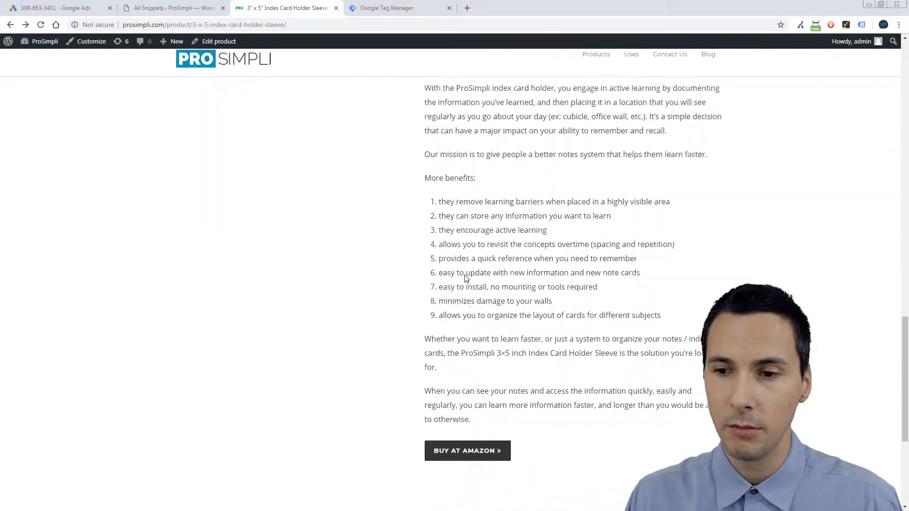
scroll(495, 237, up, 10)
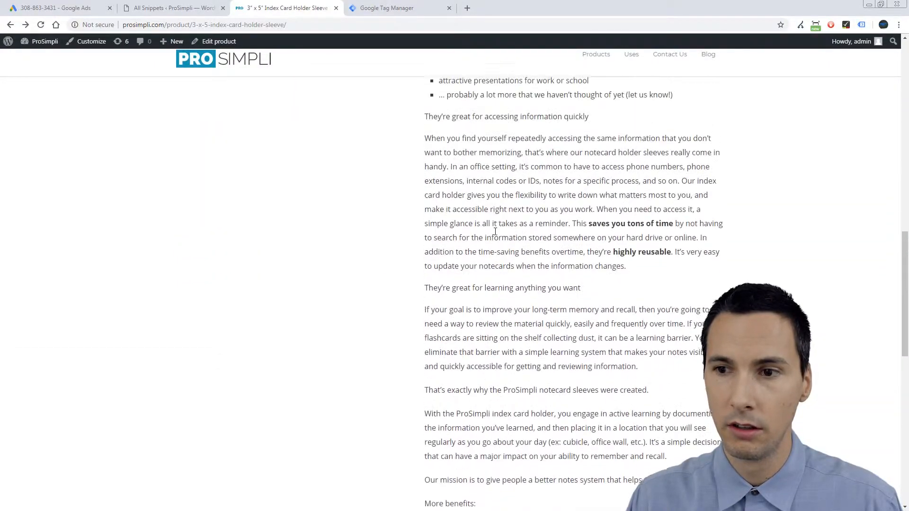
scroll(496, 231, up, 8)
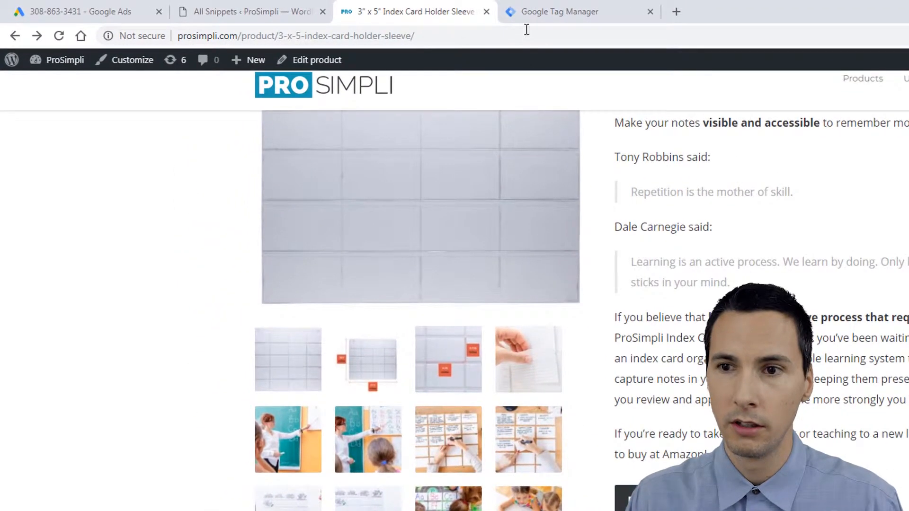
Switch to Google Tag Manager and review the tags and triggers of the prosimpli.com container
click(548, 19)
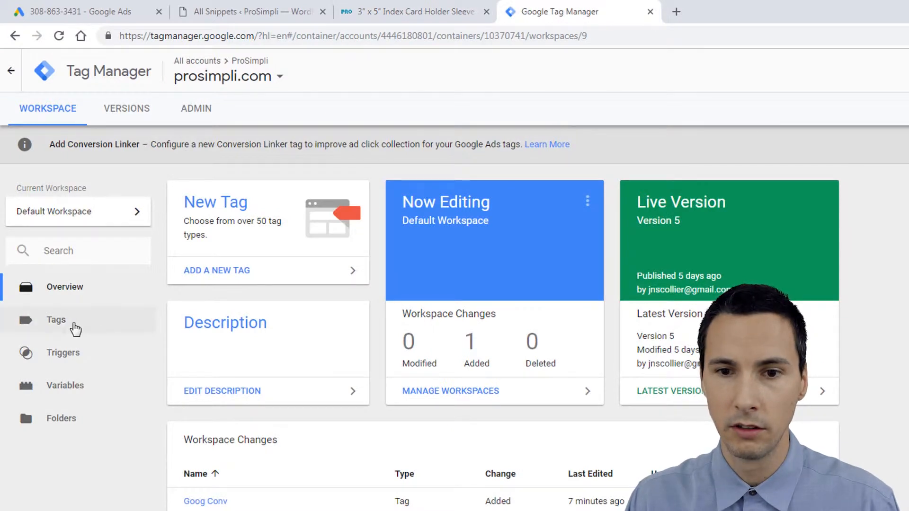
click(75, 329)
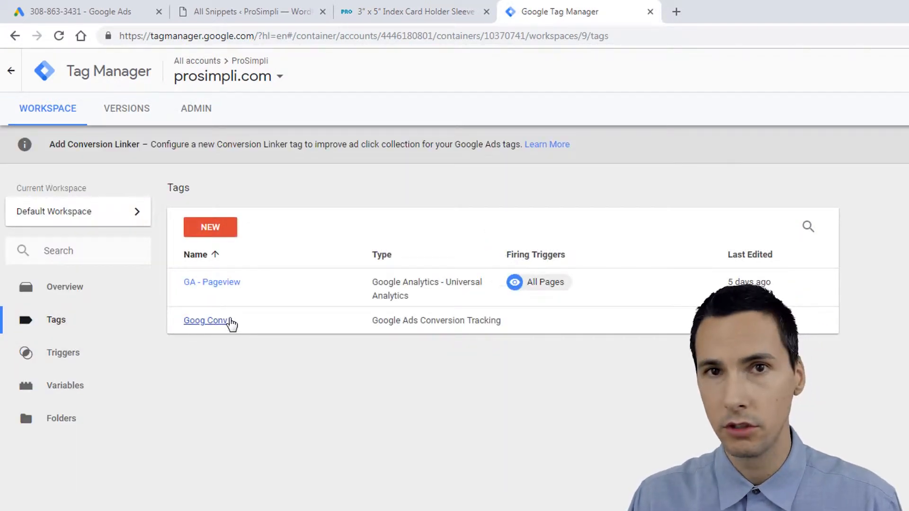
click(76, 351)
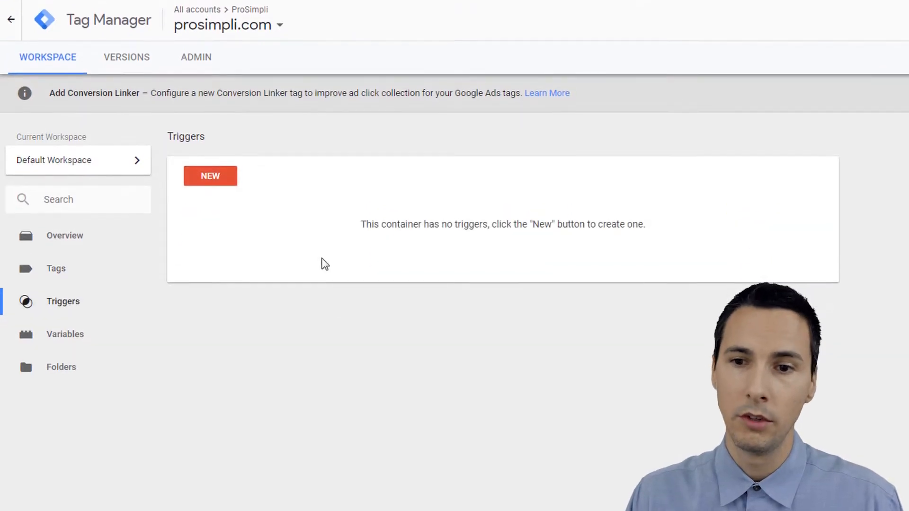
Enable the built-in click variables: Click Element, Click Classes, Click ID, Click Target, Click URL and Click Text
click(93, 327)
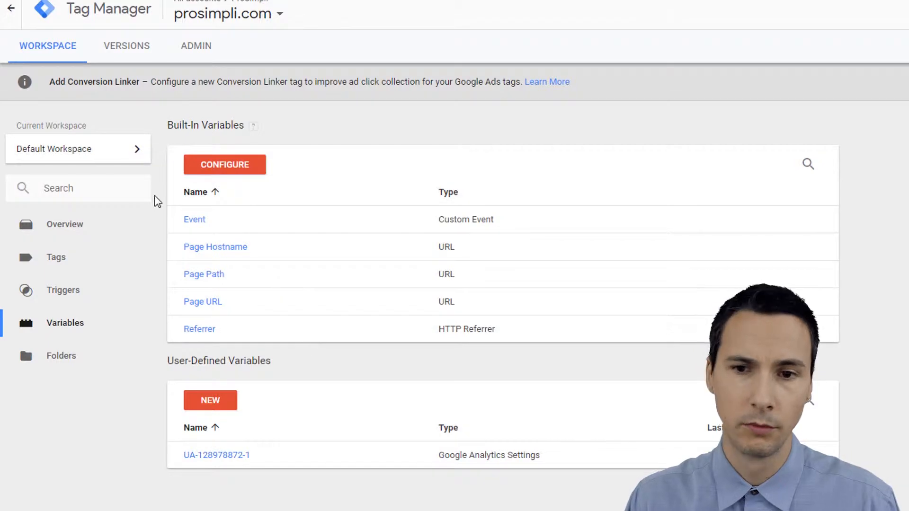
click(215, 171)
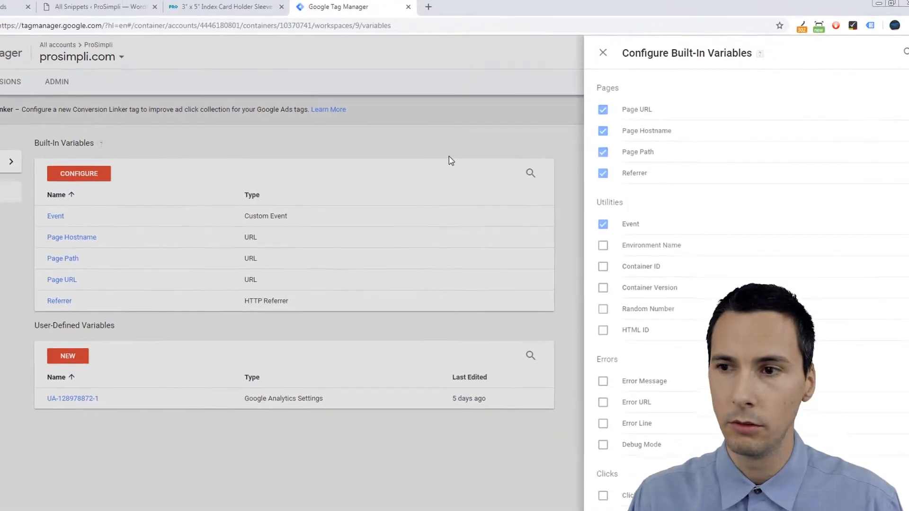
scroll(638, 310, down, 4)
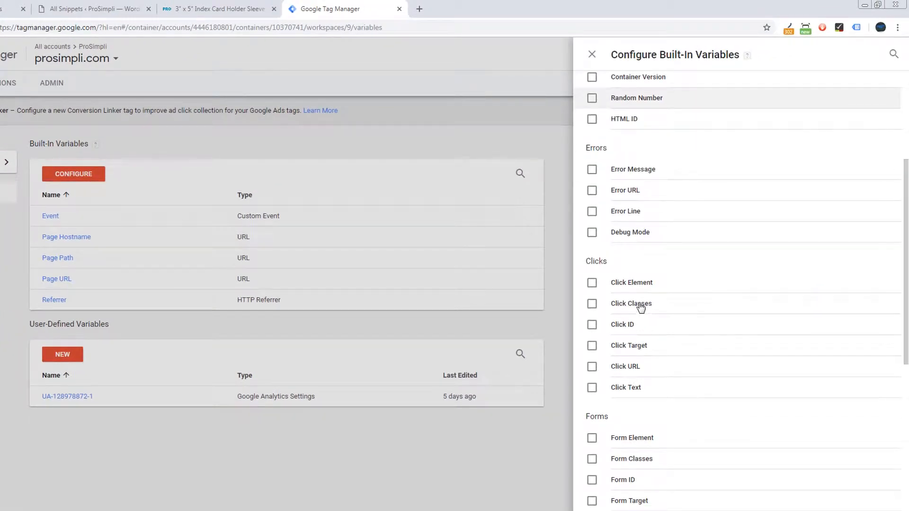
click(592, 282)
click(592, 304)
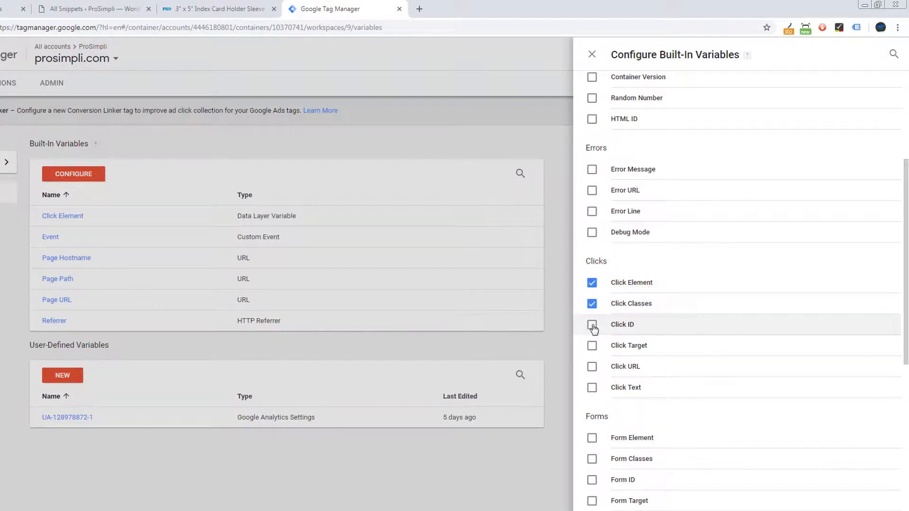
click(593, 325)
click(592, 346)
click(592, 367)
click(592, 388)
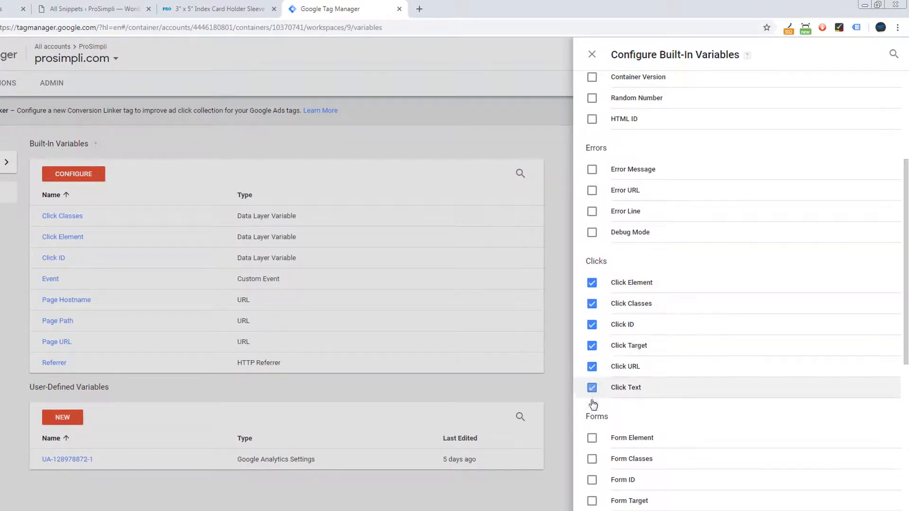
Enable the built-in form variables Form Element, Classes, ID, Target, URL and Text, and close the variable configuration
scroll(650, 395, down, 3)
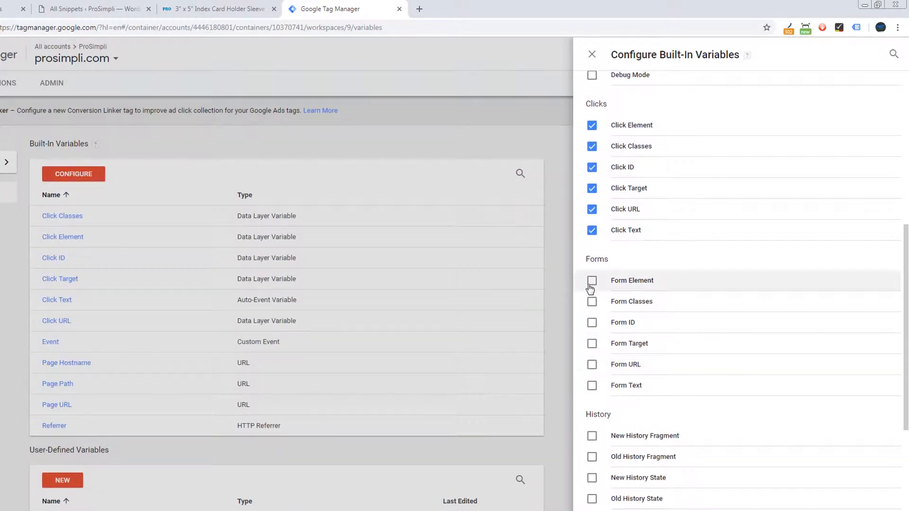
click(592, 283)
click(593, 324)
click(593, 345)
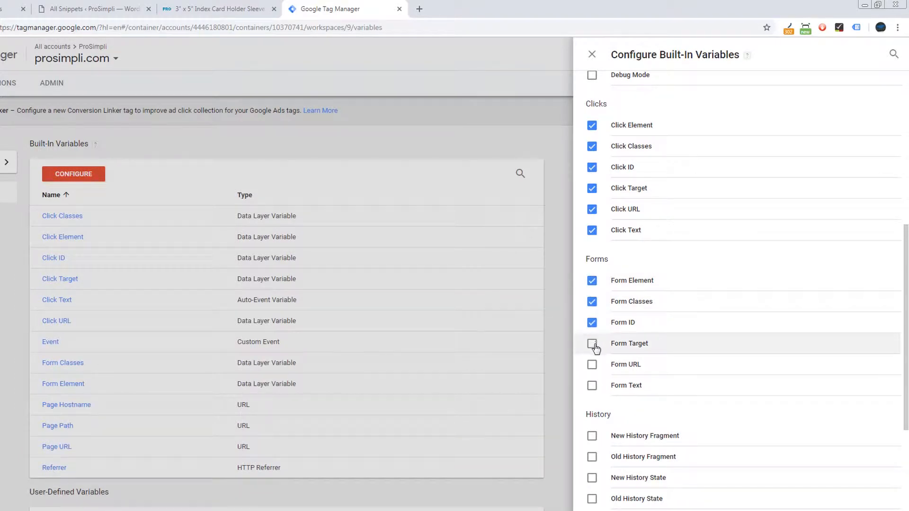
click(593, 366)
click(592, 385)
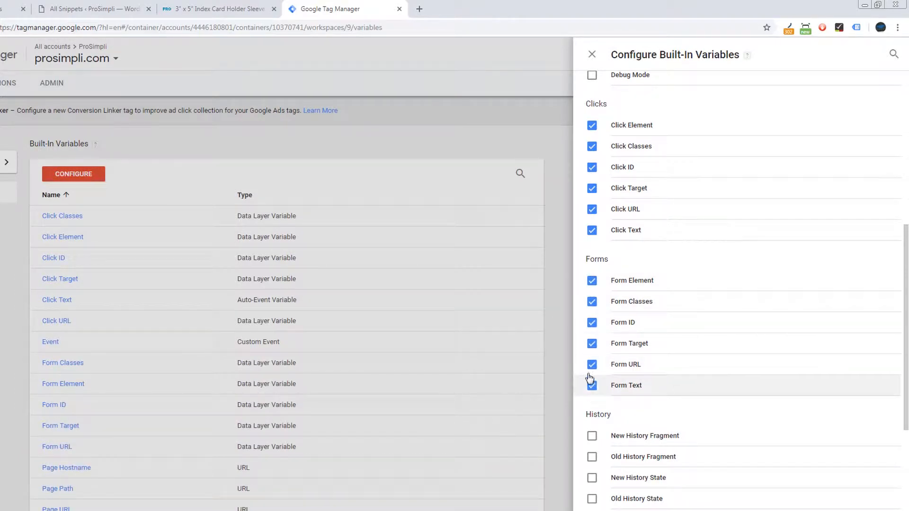
click(492, 124)
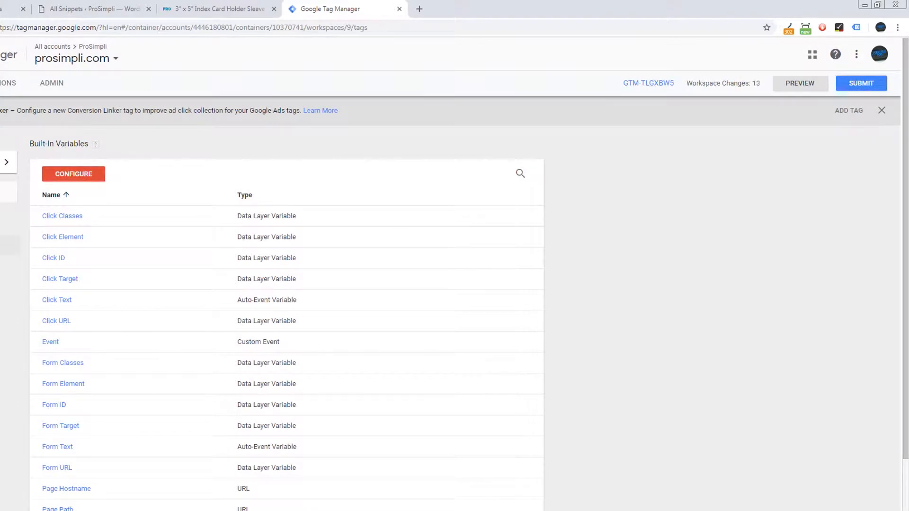
Inspect the HTML of the product page's Buy At Amazon button and its enclosing form, and close the developer tools
click(203, 9)
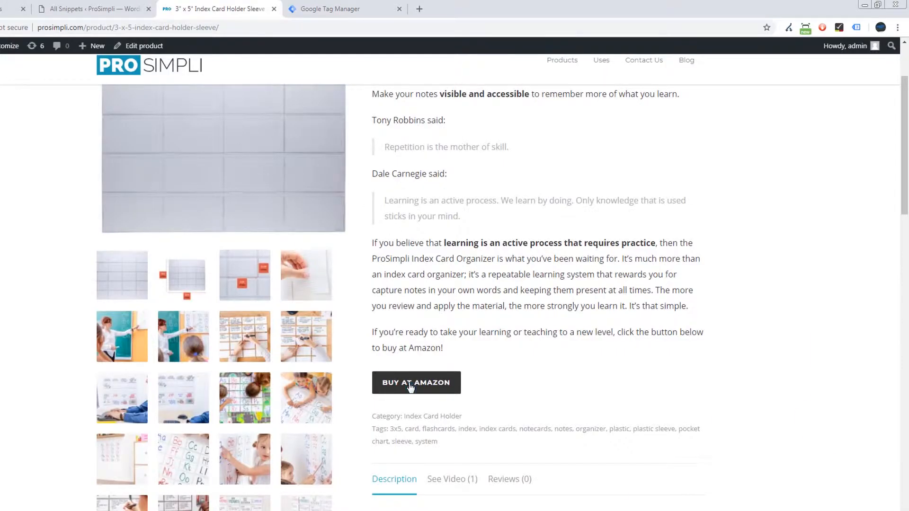
right_click(410, 387)
click(478, 172)
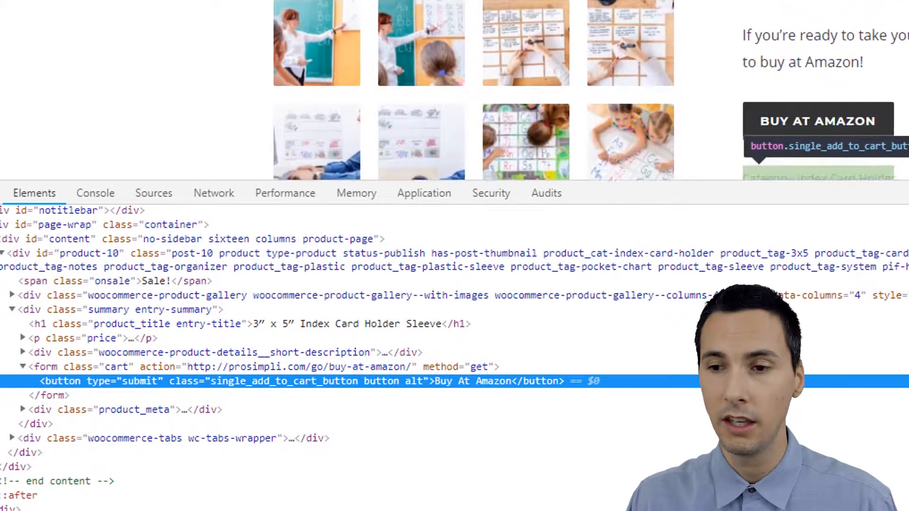
scroll(456, 377, down, 4)
scroll(385, 351, up, 3)
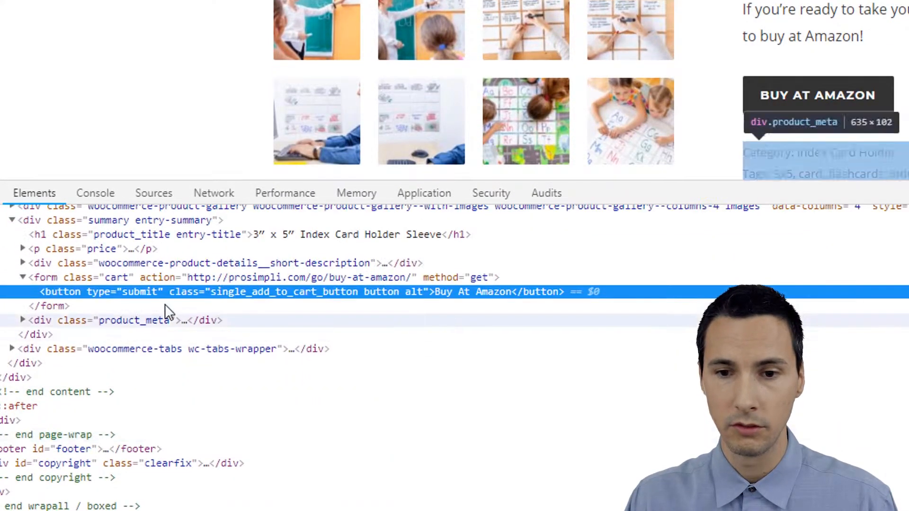
click(155, 279)
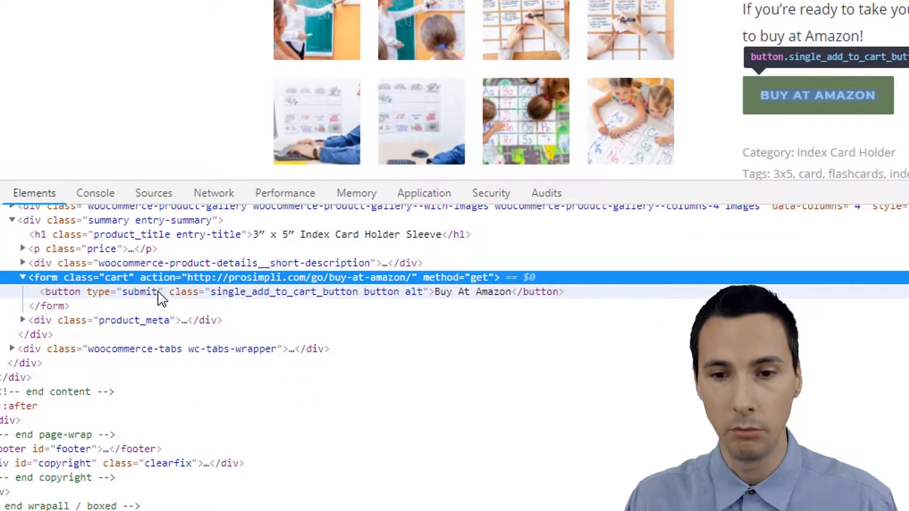
click(164, 291)
click(143, 279)
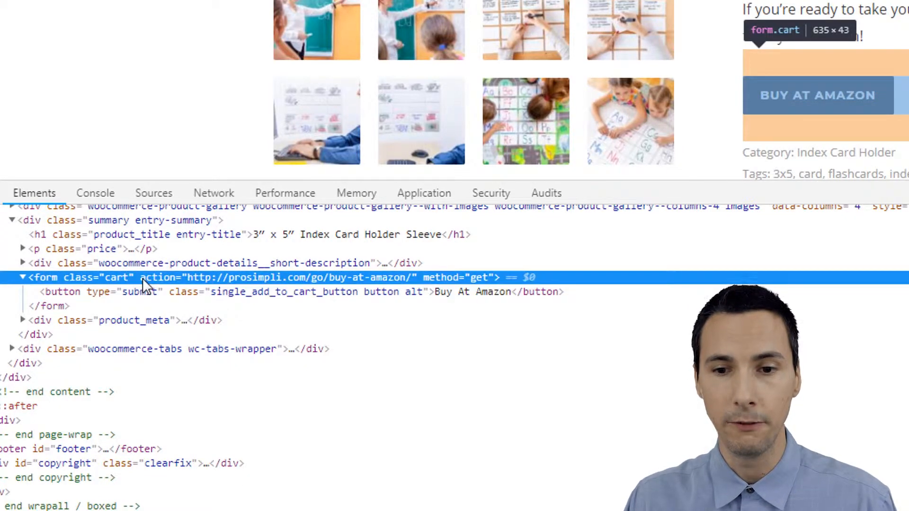
click(24, 278)
click(25, 277)
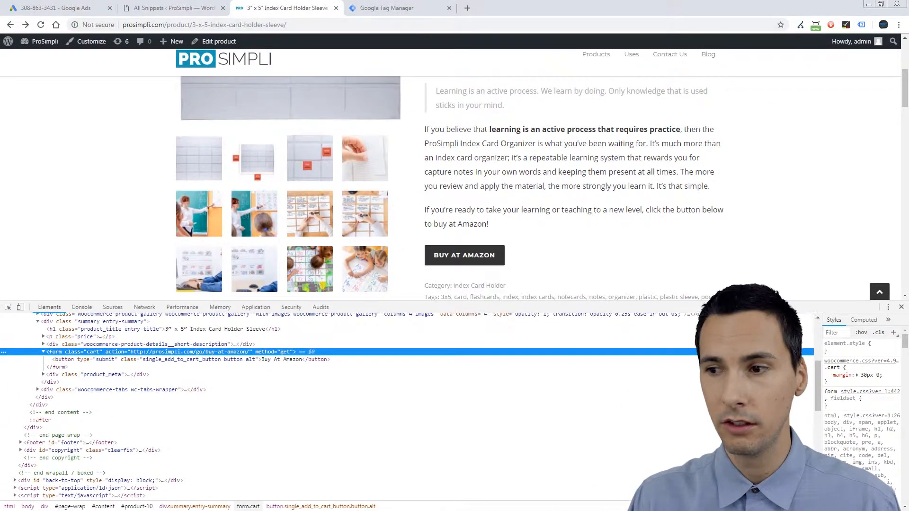
click(901, 307)
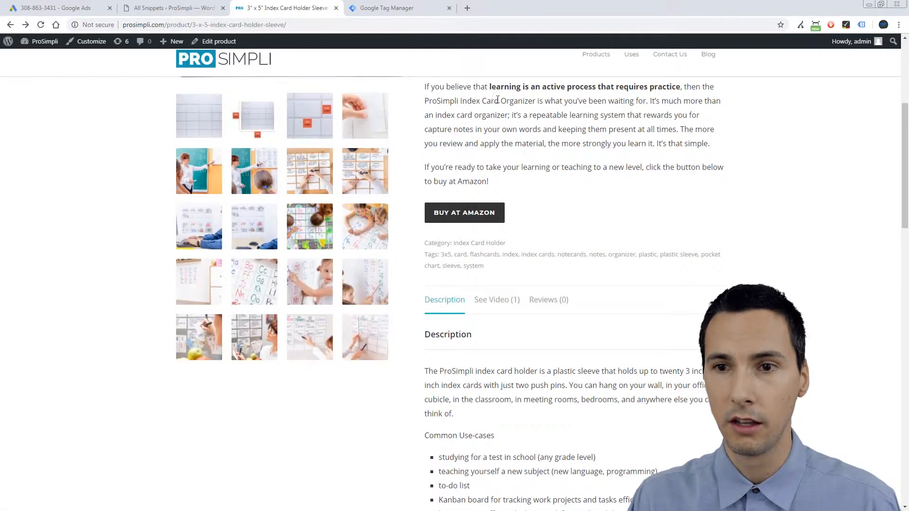
Turn on preview mode for the Tag Manager workspace and reload the product page with the debug pane
click(371, 8)
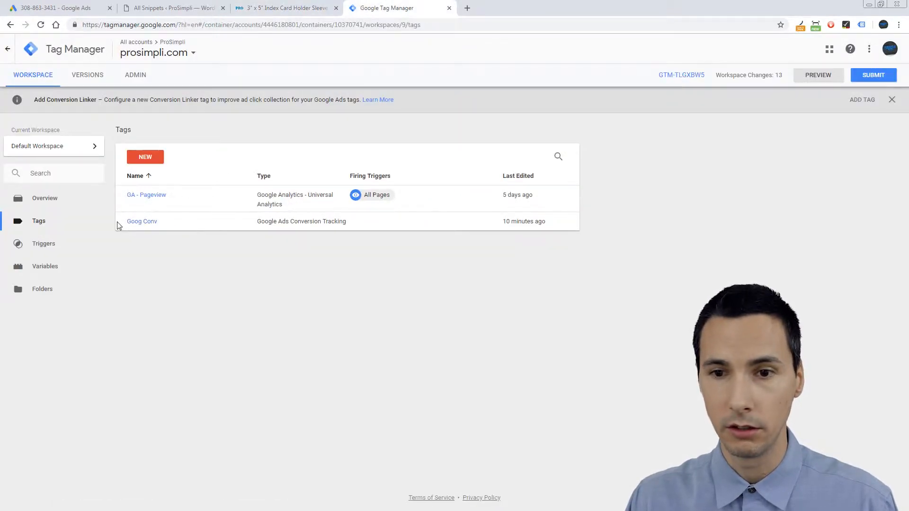
click(811, 79)
click(286, 8)
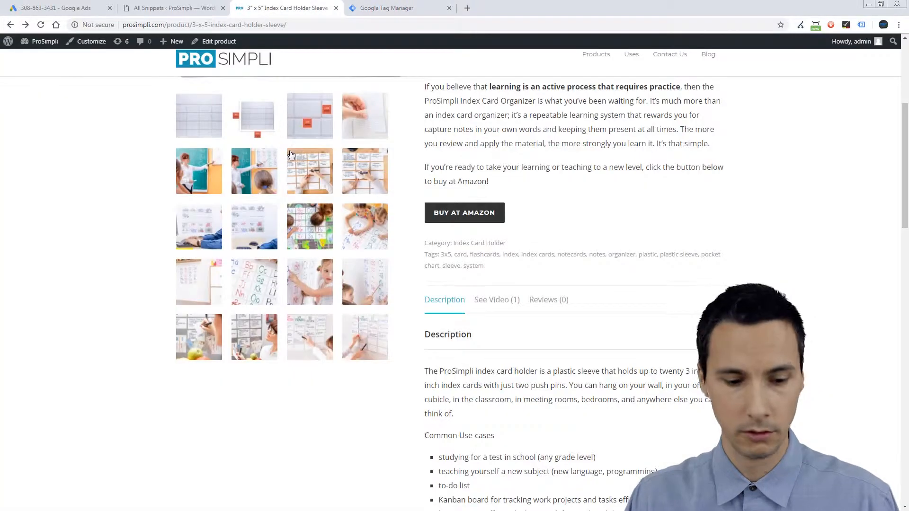
key(F5)
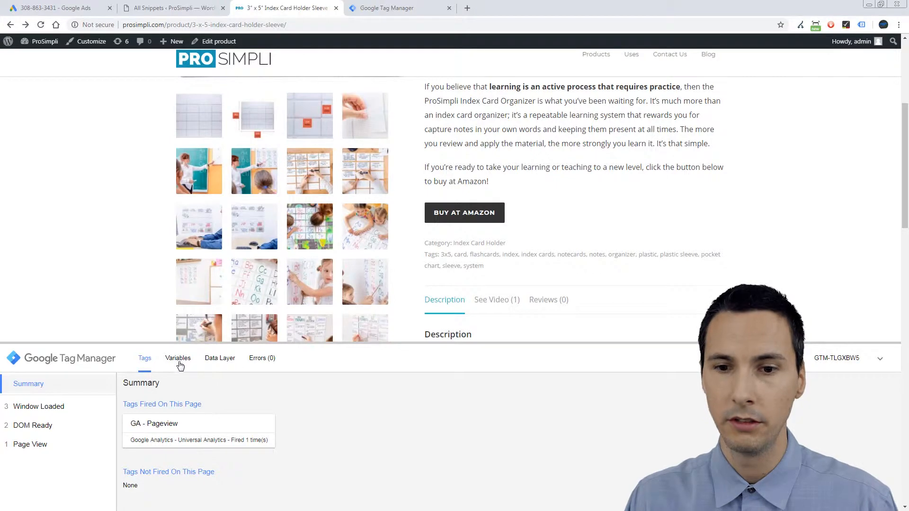
Examine the click and form variable values for the Window Loaded event in the debug pane, and return to the summary
click(180, 364)
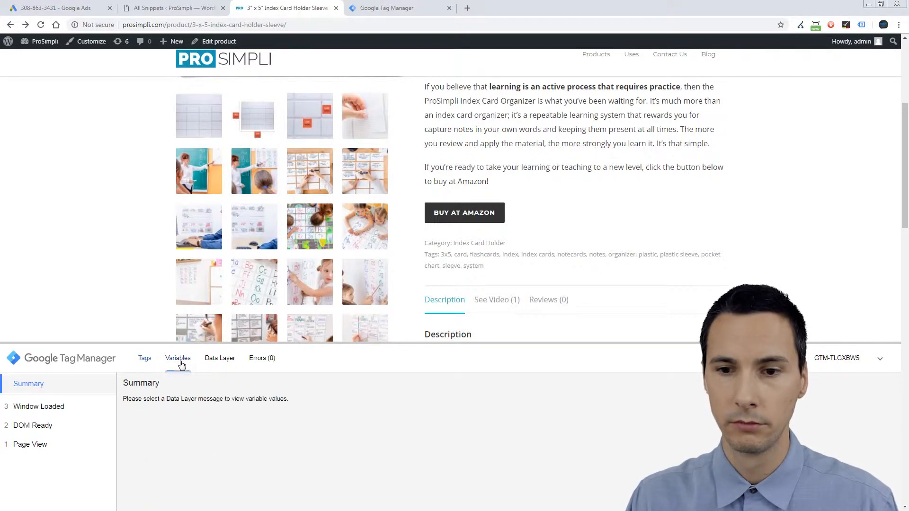
click(72, 409)
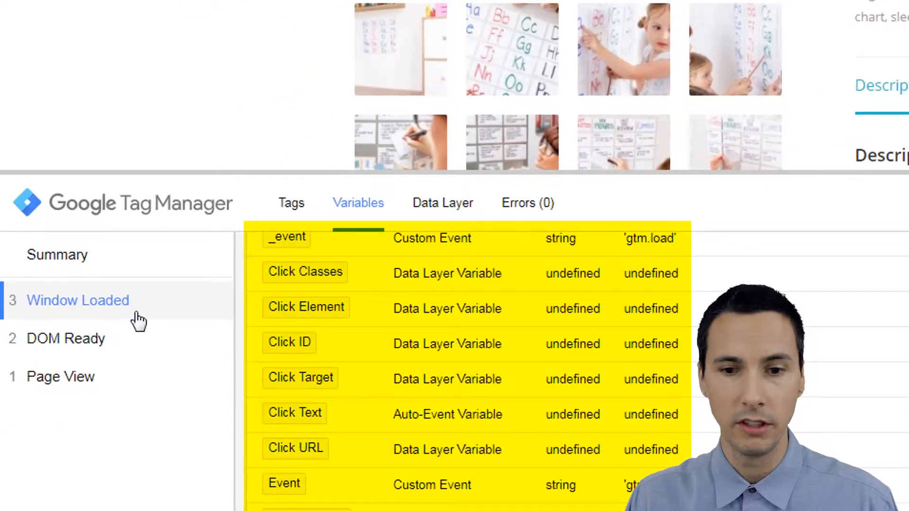
scroll(427, 326, down, 4)
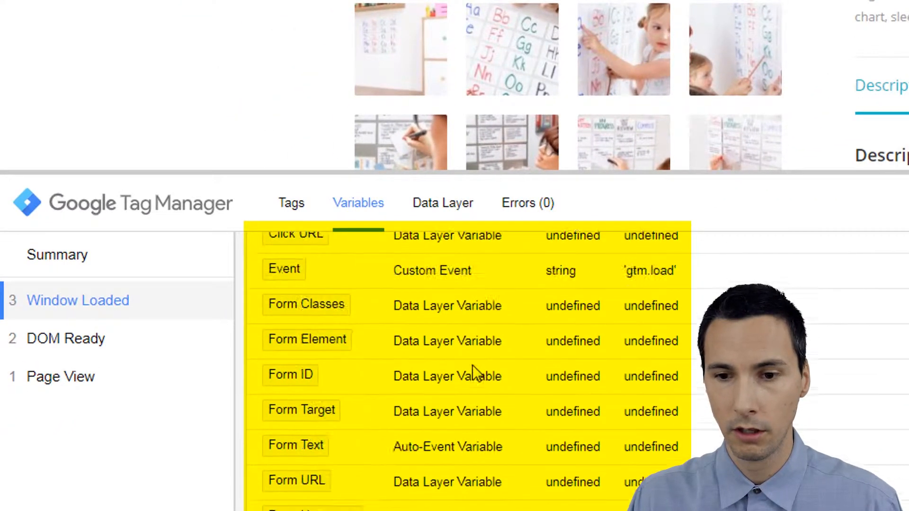
scroll(471, 349, up, 6)
scroll(545, 365, down, 5)
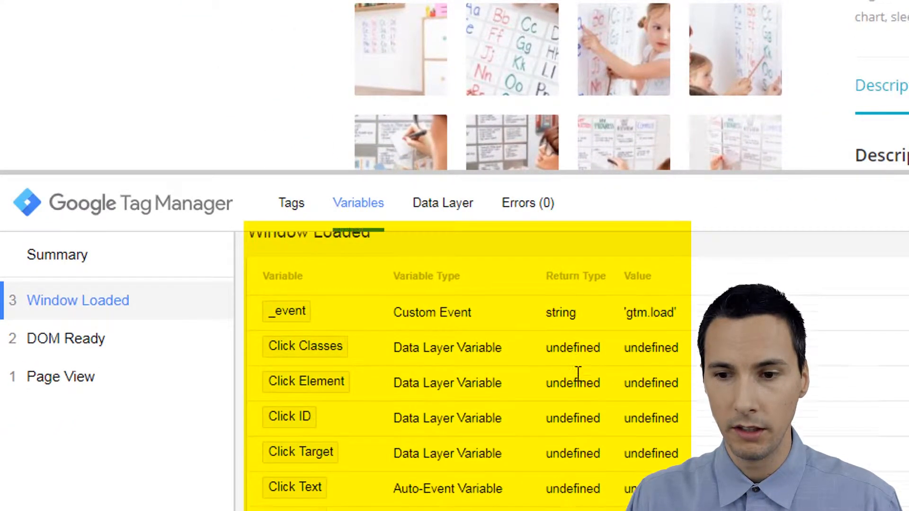
scroll(654, 327, up, 5)
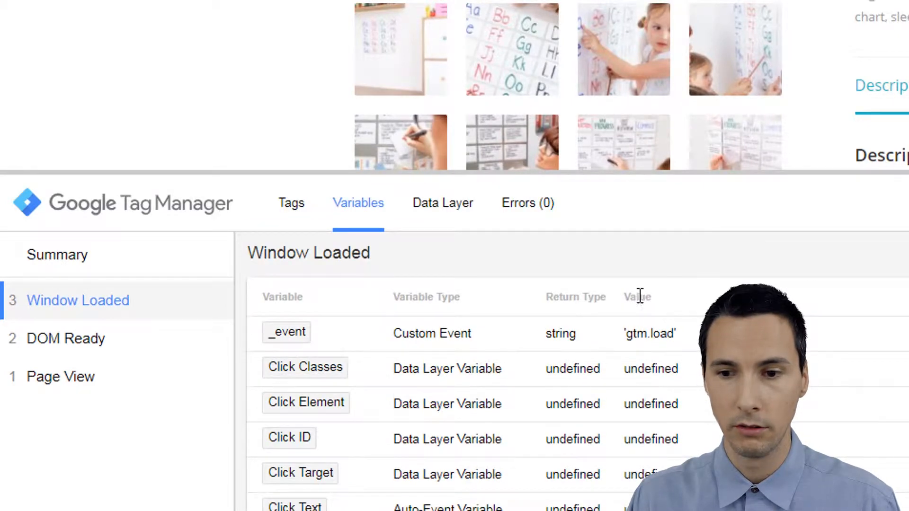
click(111, 254)
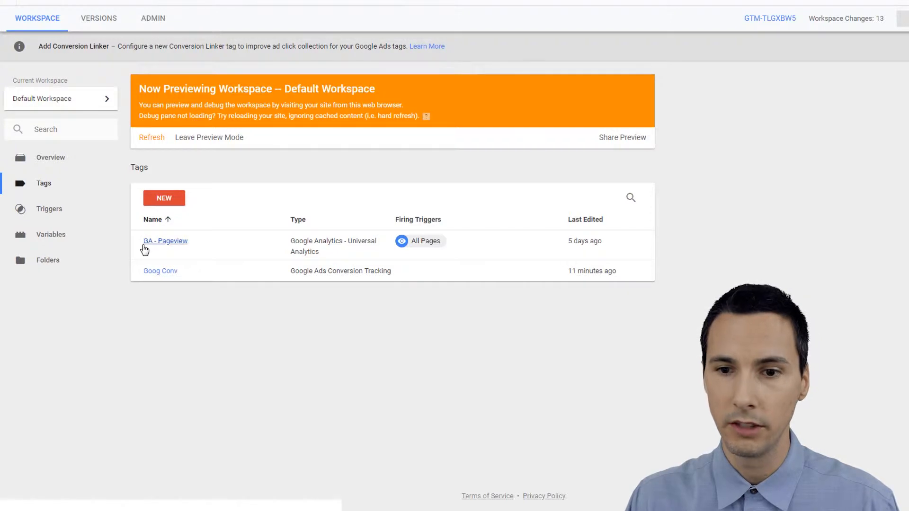
In Google Tag Manager, start a new trigger with the type Click - All Elements
click(50, 210)
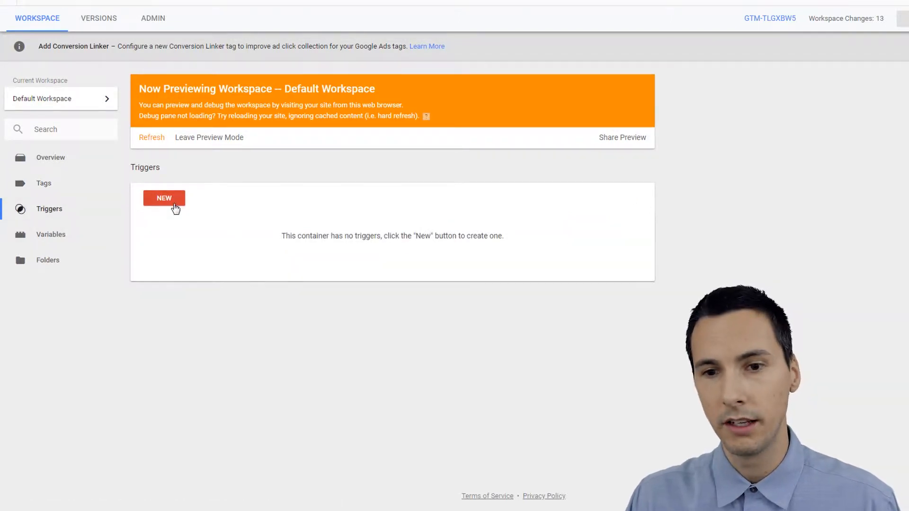
click(173, 205)
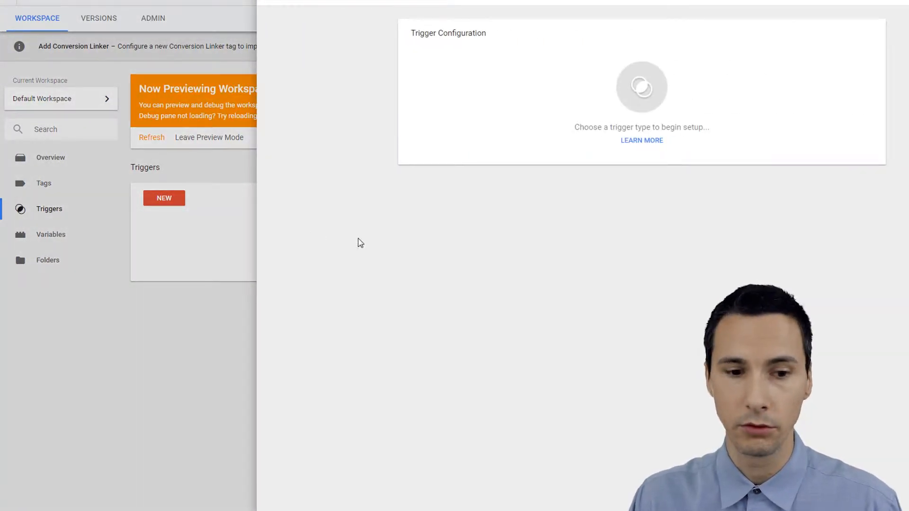
click(647, 88)
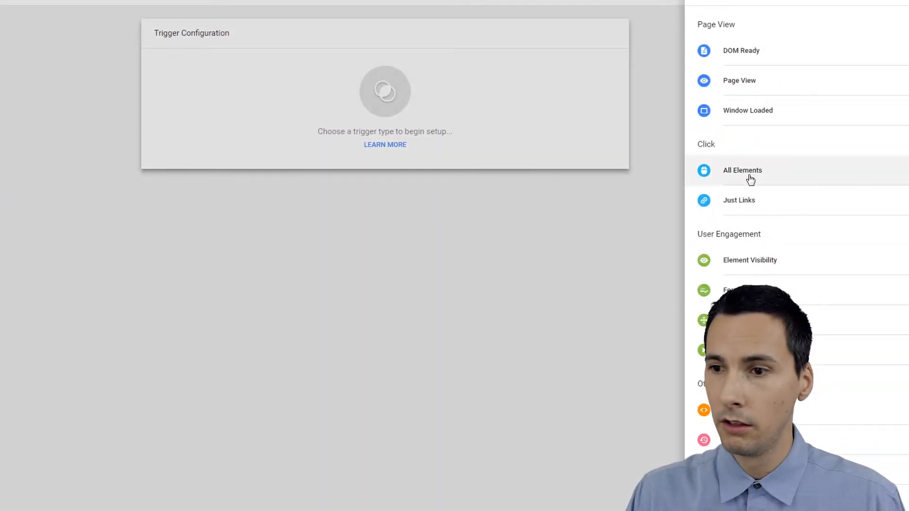
click(756, 179)
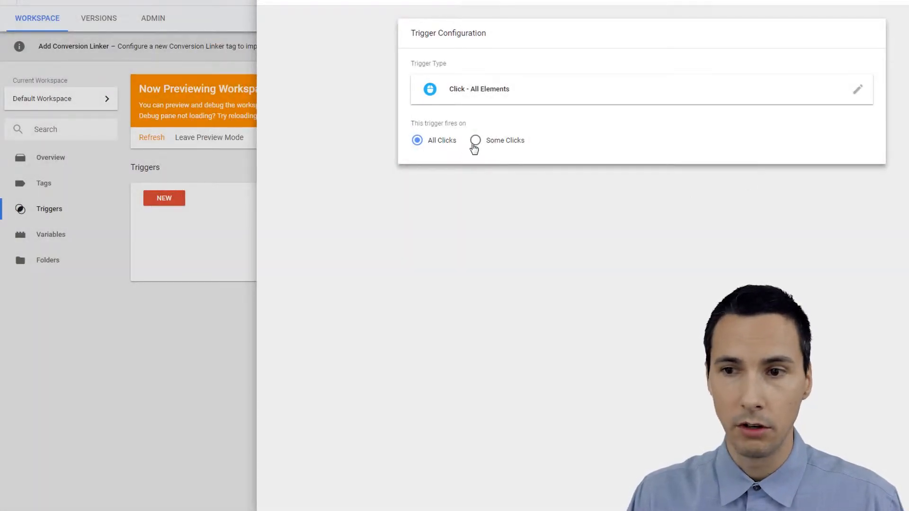
Name the all-clicks trigger Clicks On Page and save it
click(235, 43)
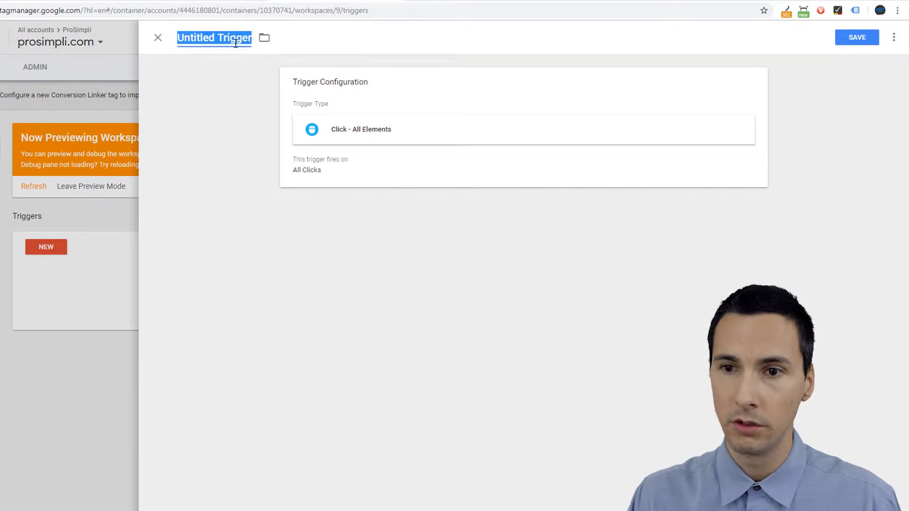
text(Clicks On Page)
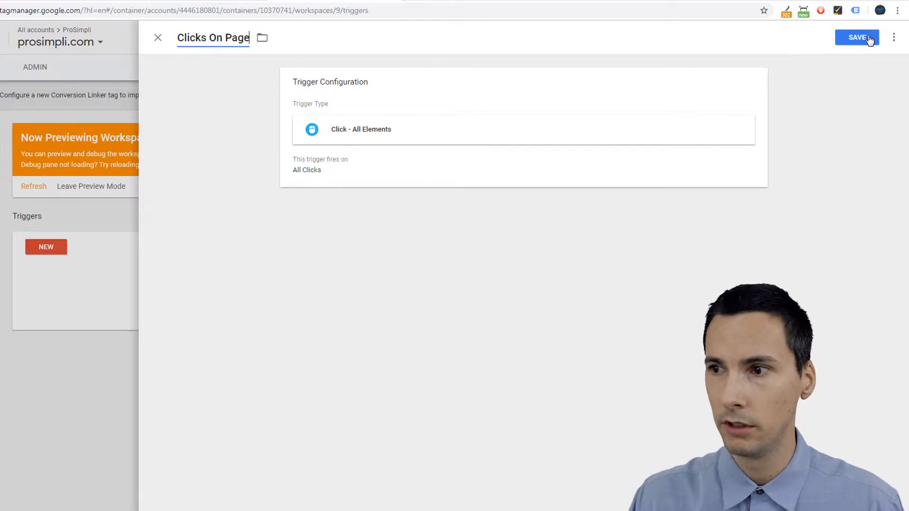
click(869, 40)
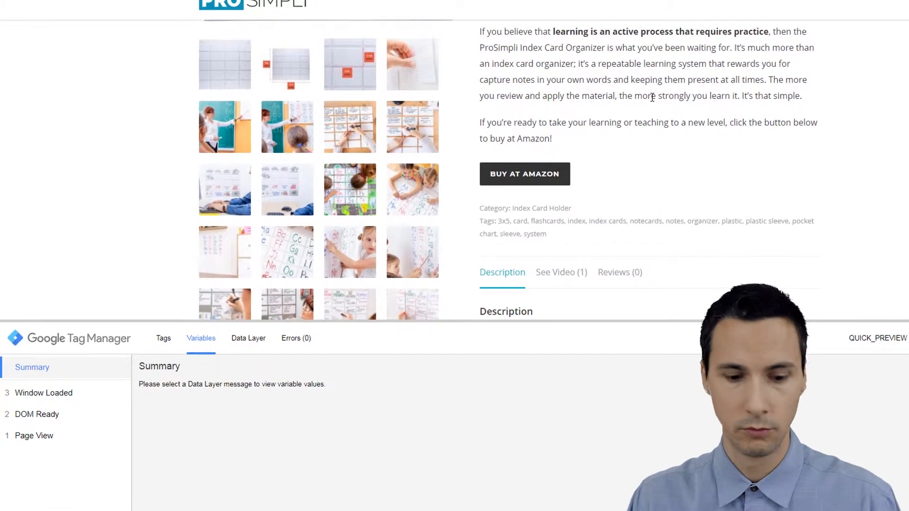
Reload the product page and register a test click event on the paragraph text above the Buy At Amazon button
key(F5)
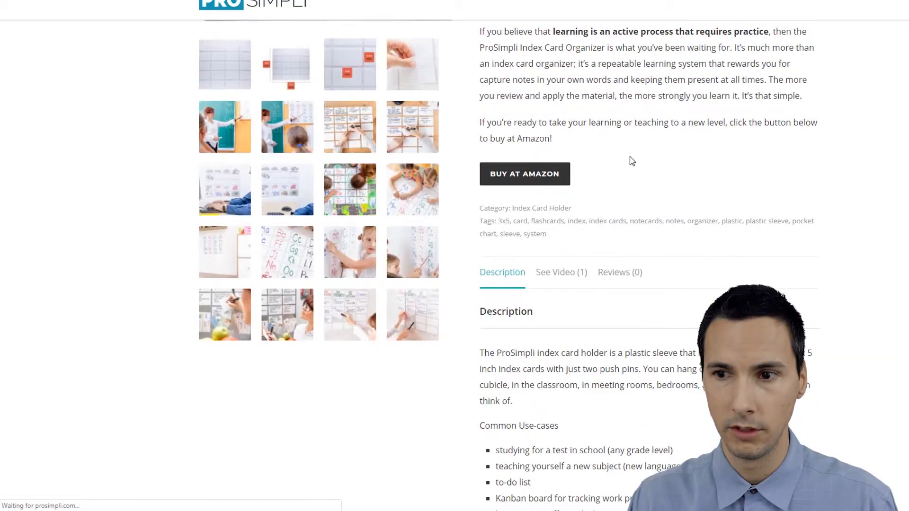
click(610, 125)
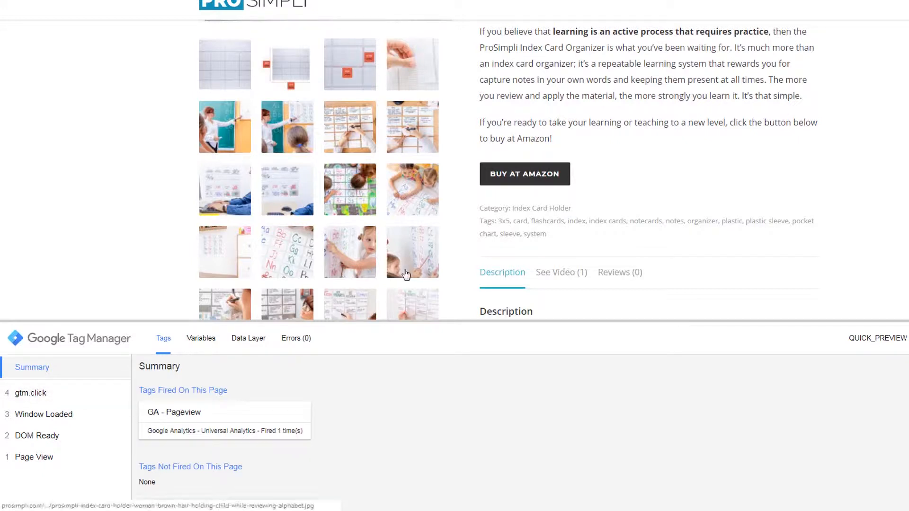
click(566, 213)
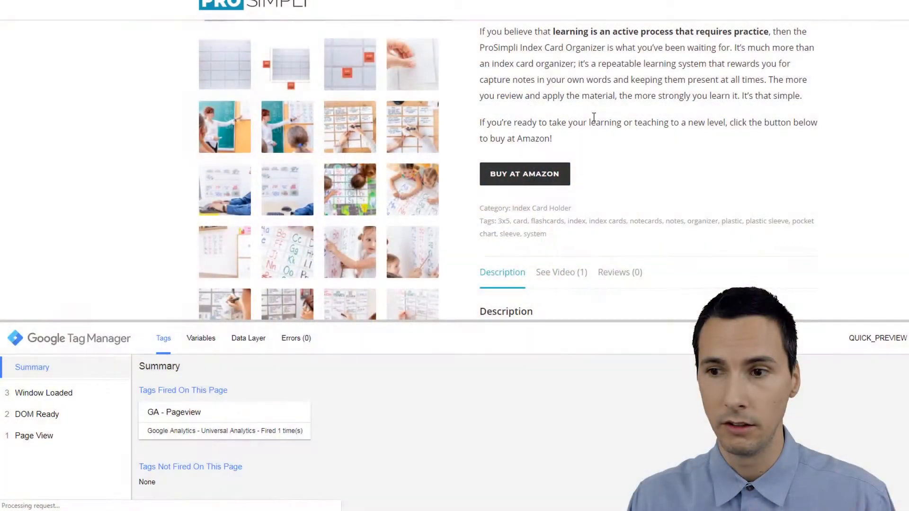
click(596, 119)
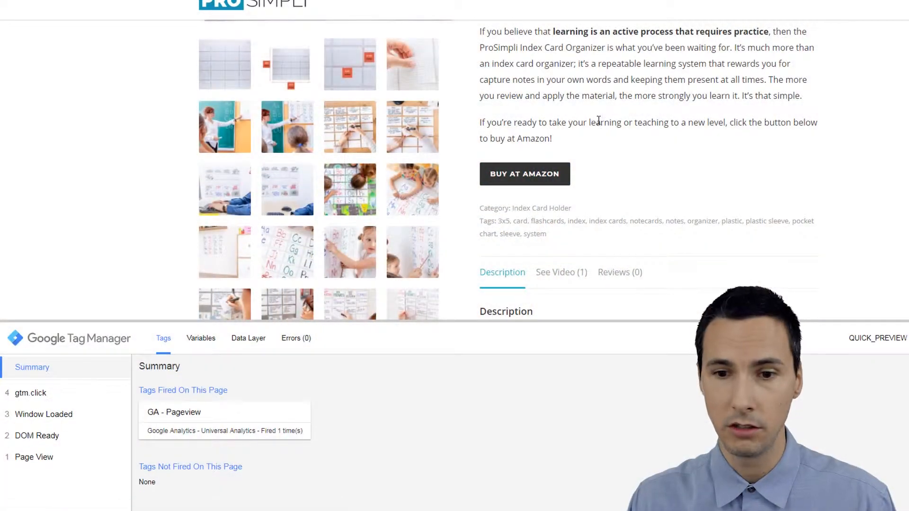
Examine the variable values of the paragraph's gtm.click event in the debug pane, comparing its Click Text with the page
click(89, 392)
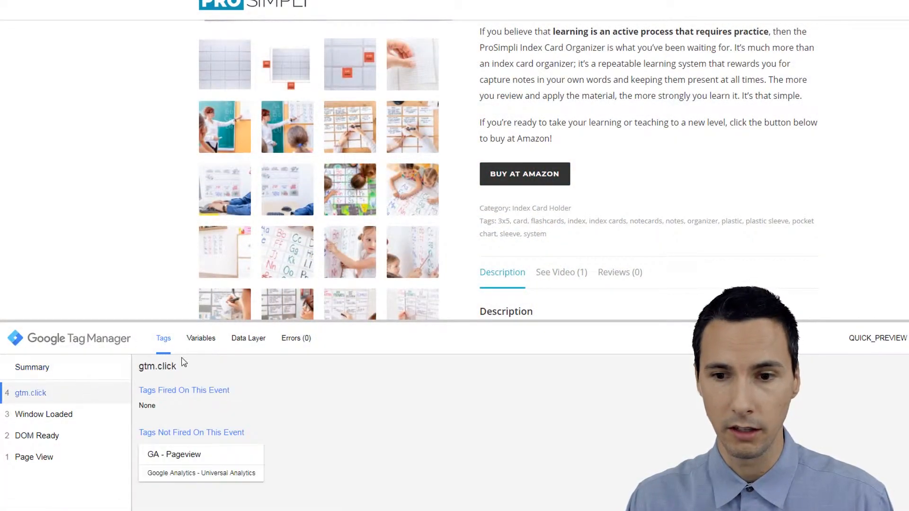
click(201, 339)
scroll(339, 433, down, 5)
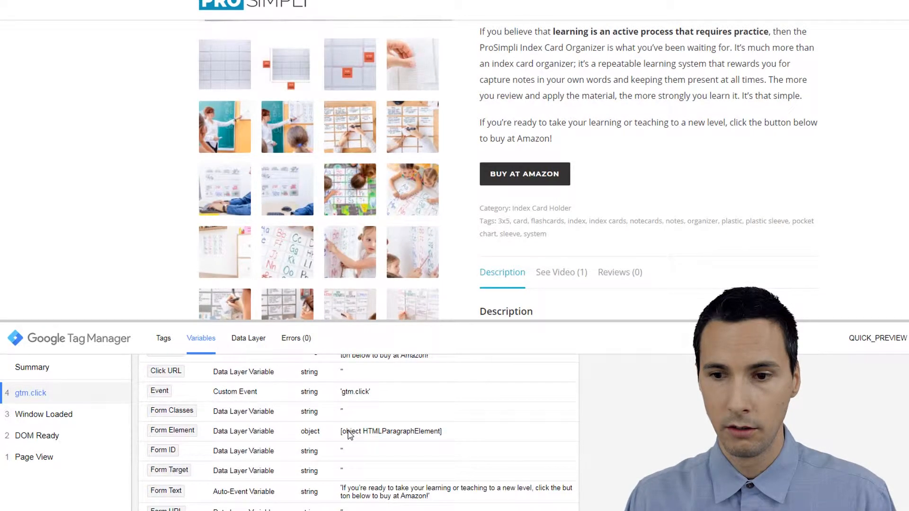
scroll(349, 434, up, 1)
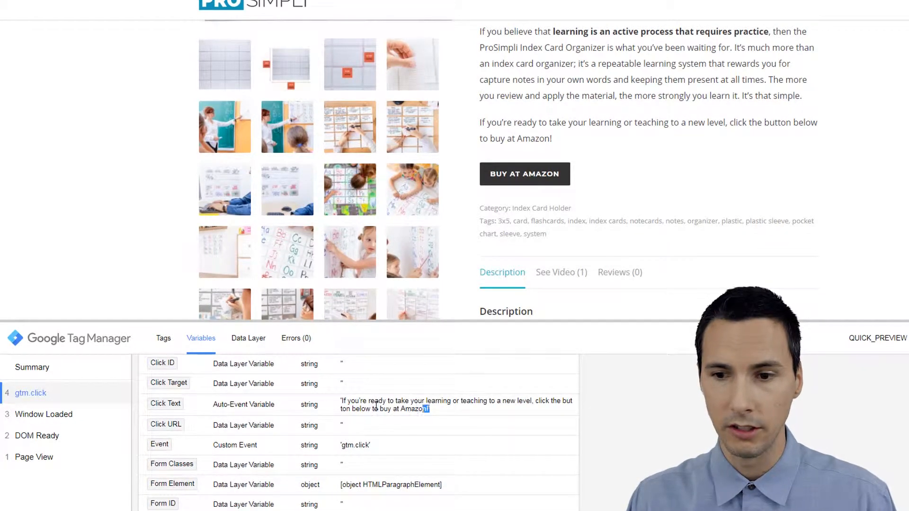
drag(376, 406, 340, 401)
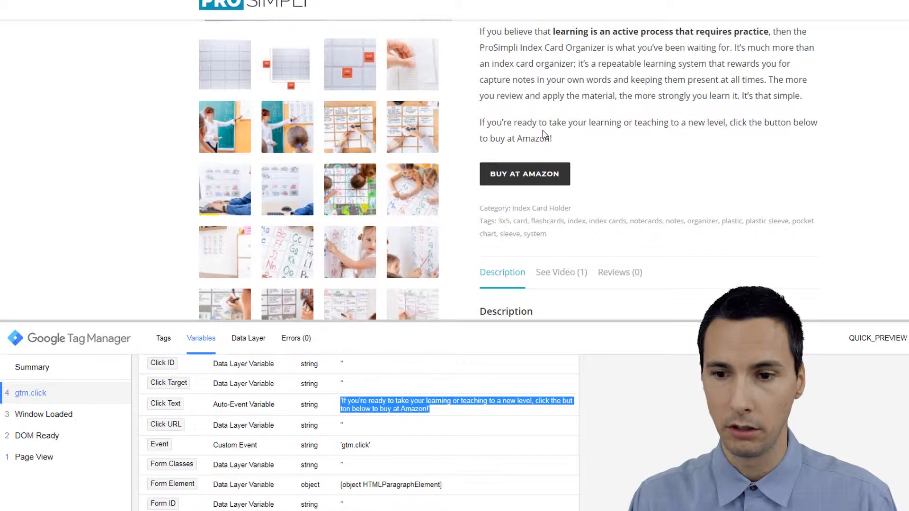
scroll(406, 446, down, 3)
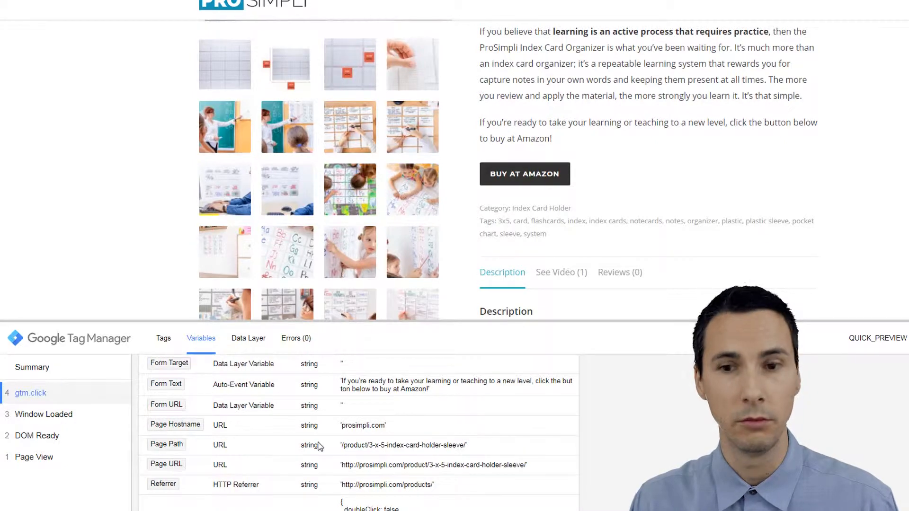
scroll(346, 439, down, 1)
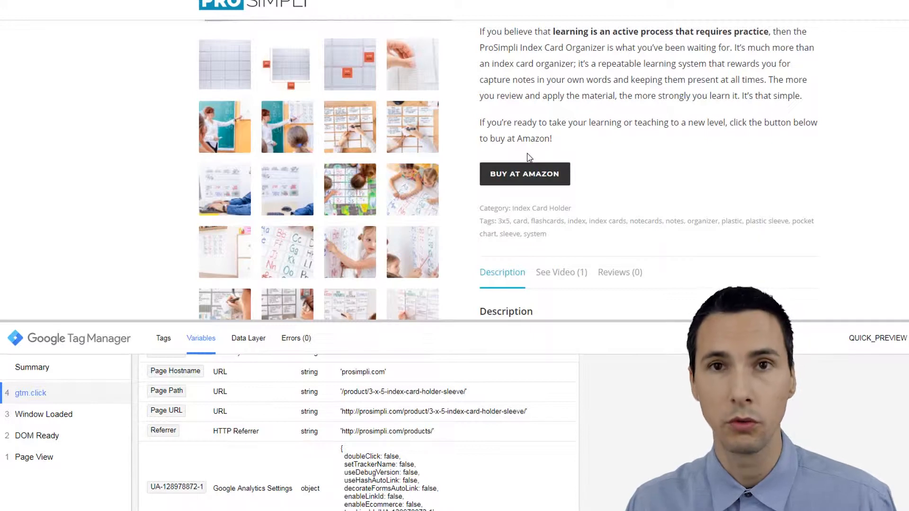
Register a click event on the Buy At Amazon button, examine its variables, and select the Form Classes value single_add_to_cart_button button alt
ctrl+click(524, 179)
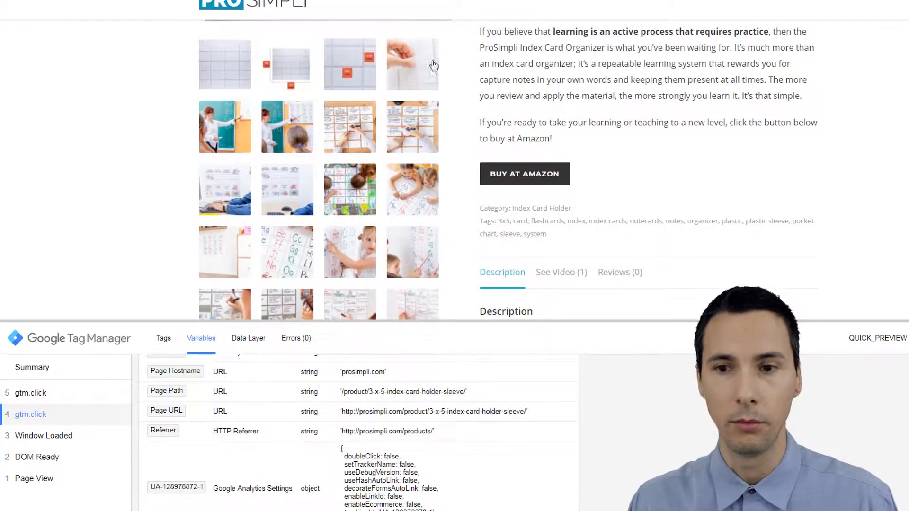
click(44, 399)
scroll(358, 419, up, 2)
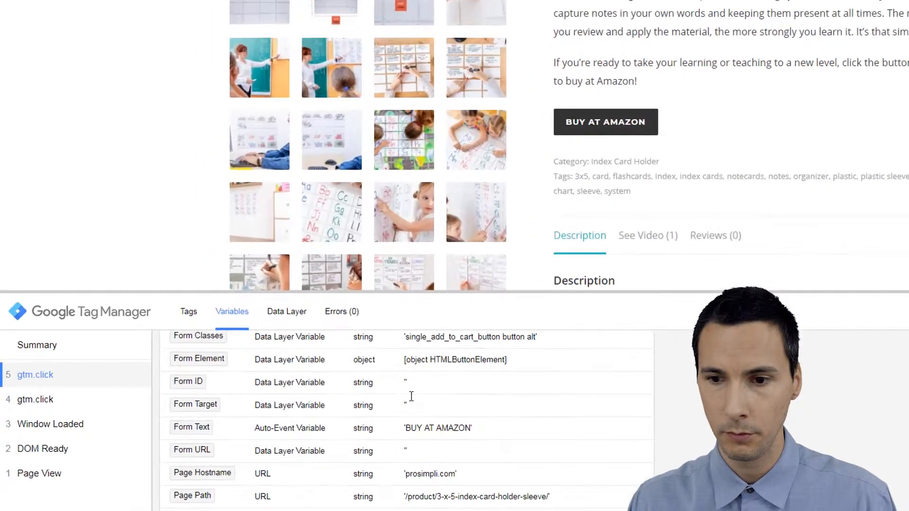
scroll(411, 396, up, 5)
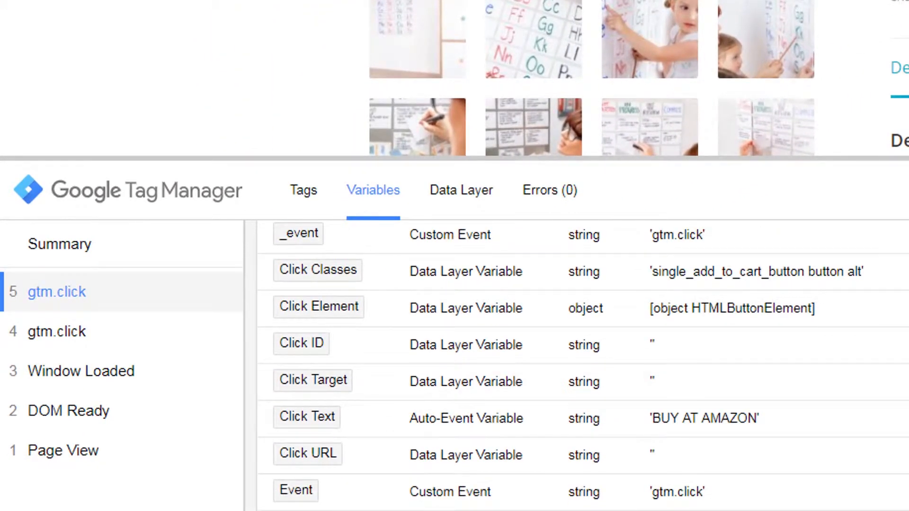
scroll(775, 343, up, 2)
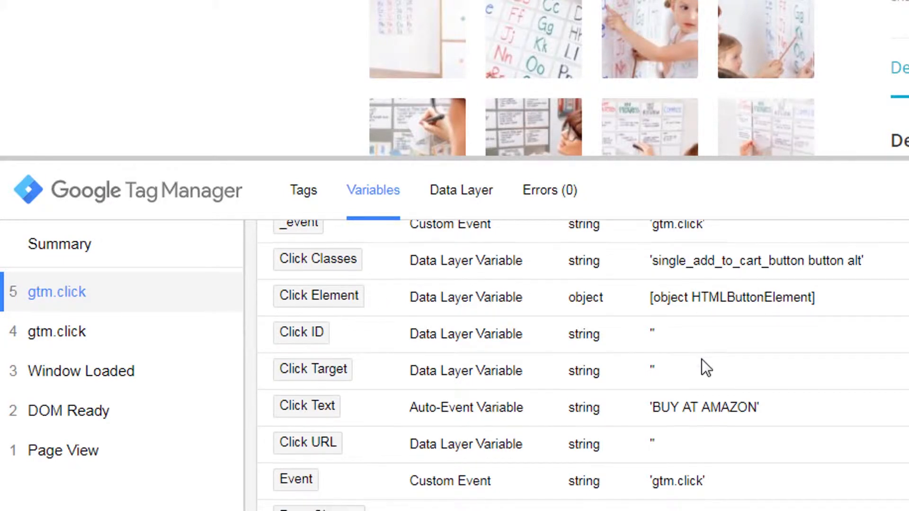
scroll(700, 368, down, 2)
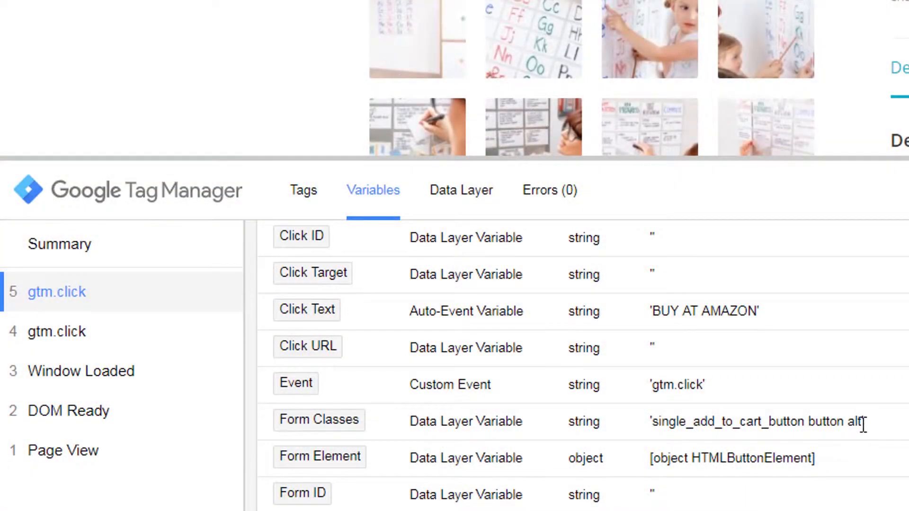
drag(863, 425, 681, 431)
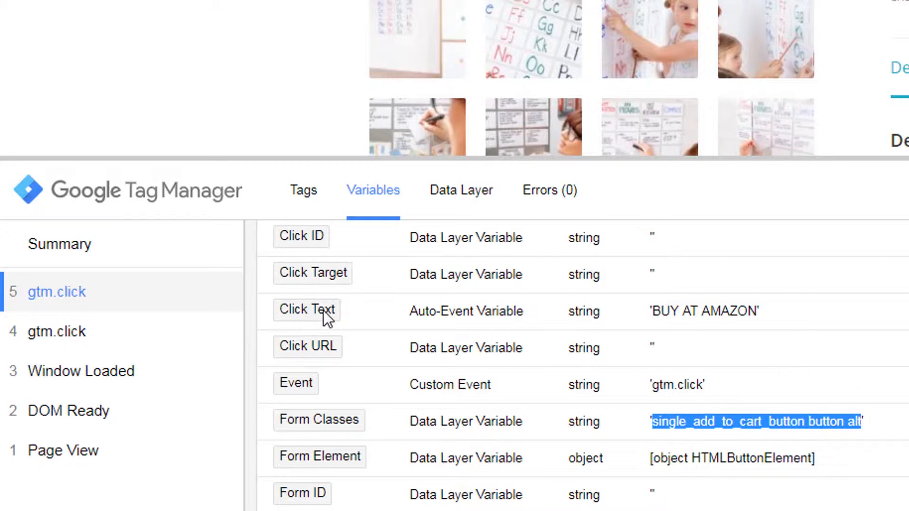
Register a click event on the second Buy At Amazon button below the description and compare its variables with the first button's event
click(852, 81)
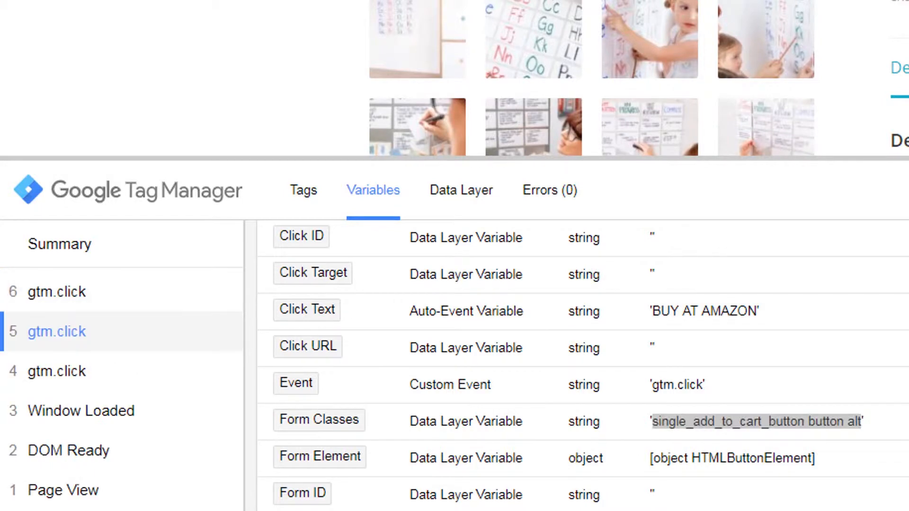
scroll(853, 81, down, 8)
scroll(696, 106, down, 7)
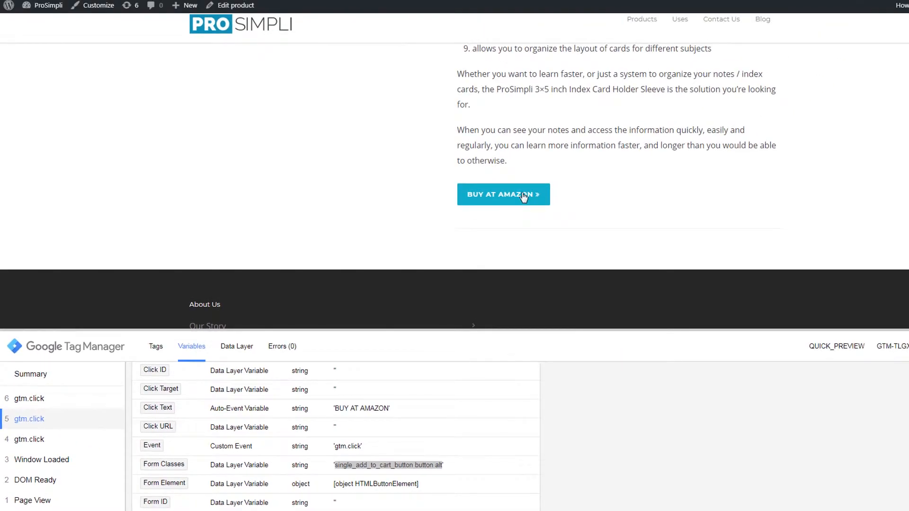
click(524, 198)
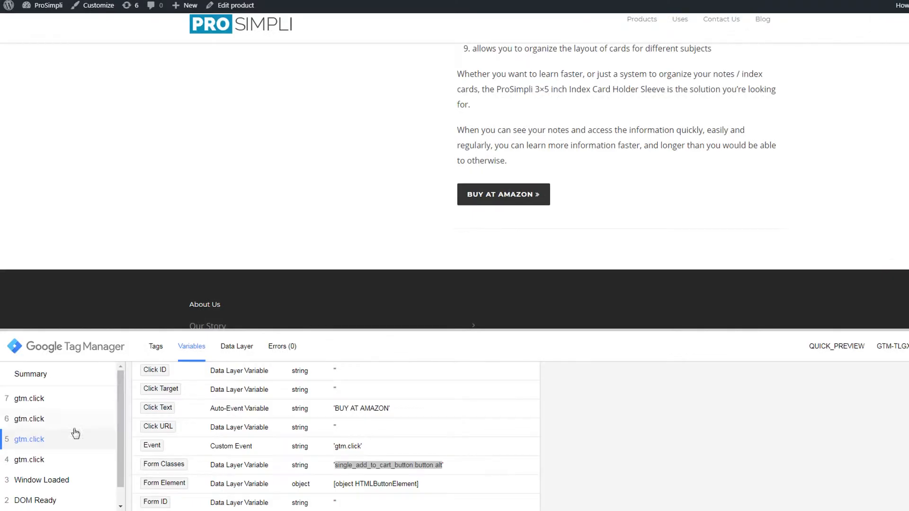
click(71, 399)
scroll(376, 437, down, 4)
scroll(376, 437, up, 1)
click(50, 439)
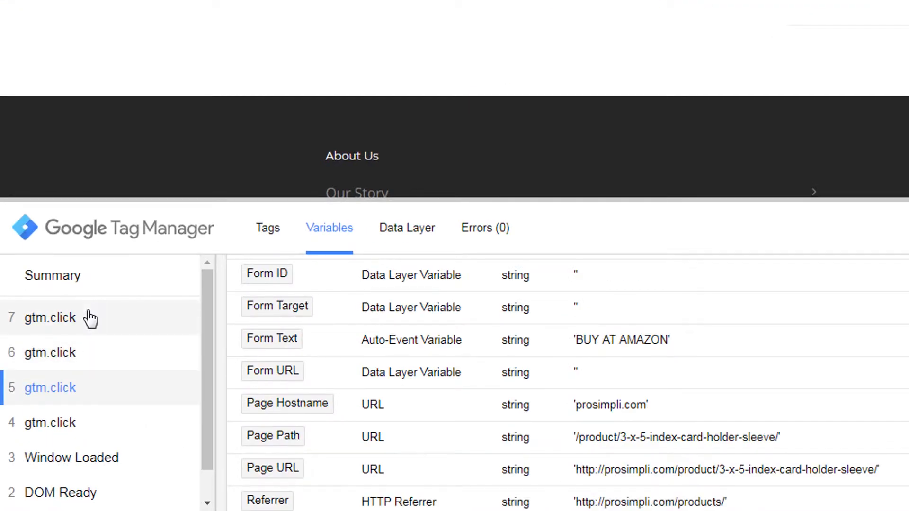
click(90, 319)
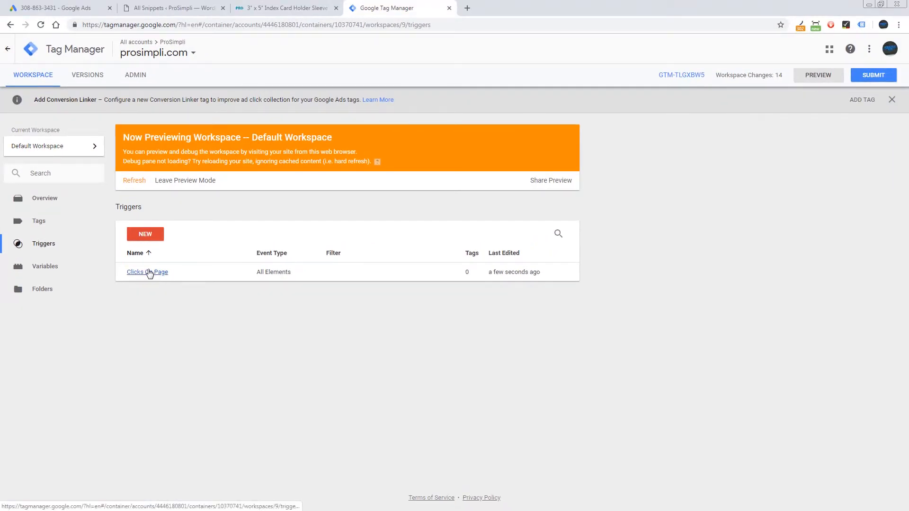
In Google Tag Manager, open the Clicks On Page trigger and rename it AMZN Btn Click
click(149, 274)
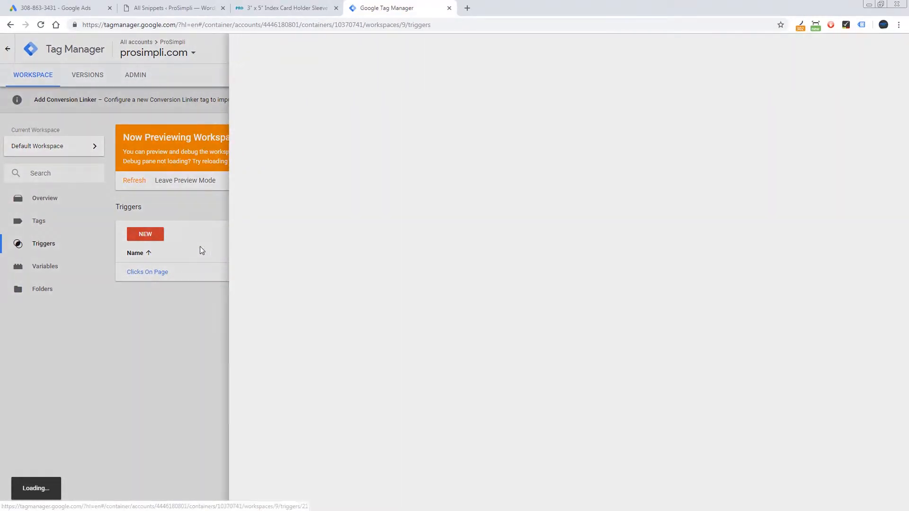
drag(308, 54, 284, 56)
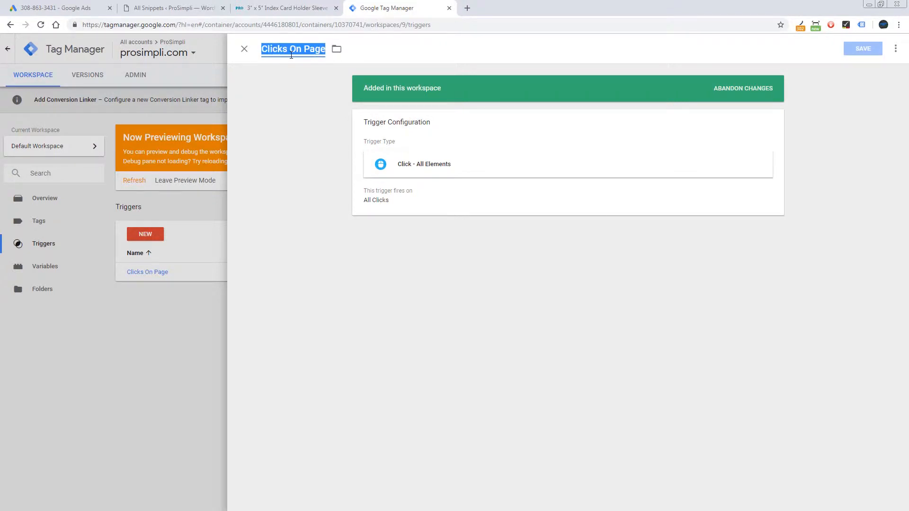
text(AMZN Bt)
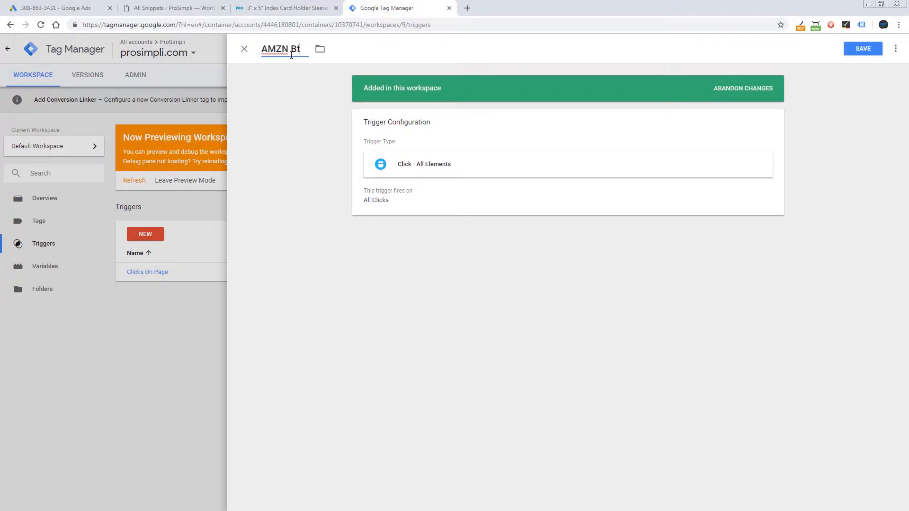
text(n Click)
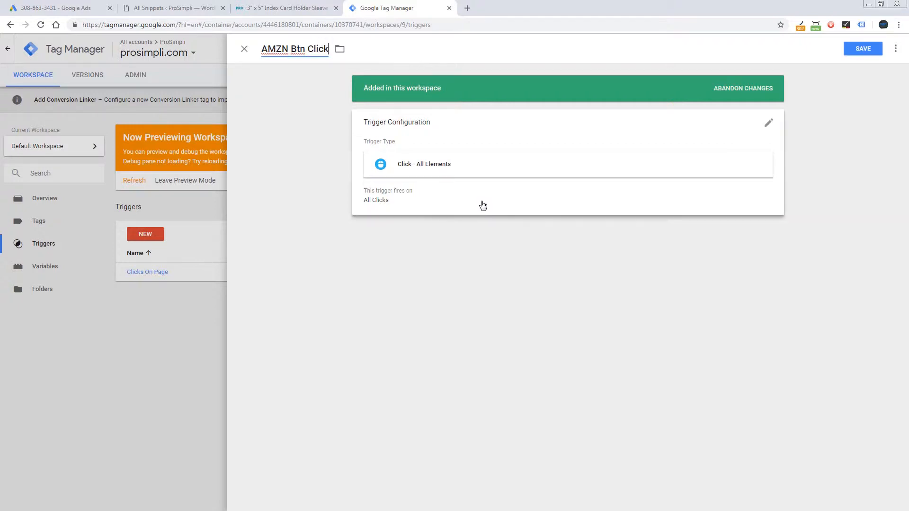
Limit the trigger to Some Clicks where Click Classes equals single_add_to_cart_button button alt
click(482, 206)
click(420, 217)
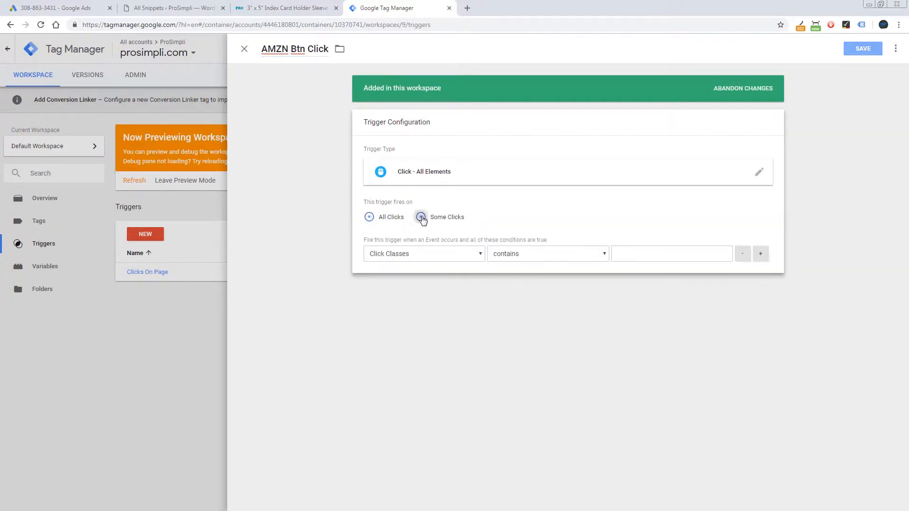
click(469, 257)
click(456, 263)
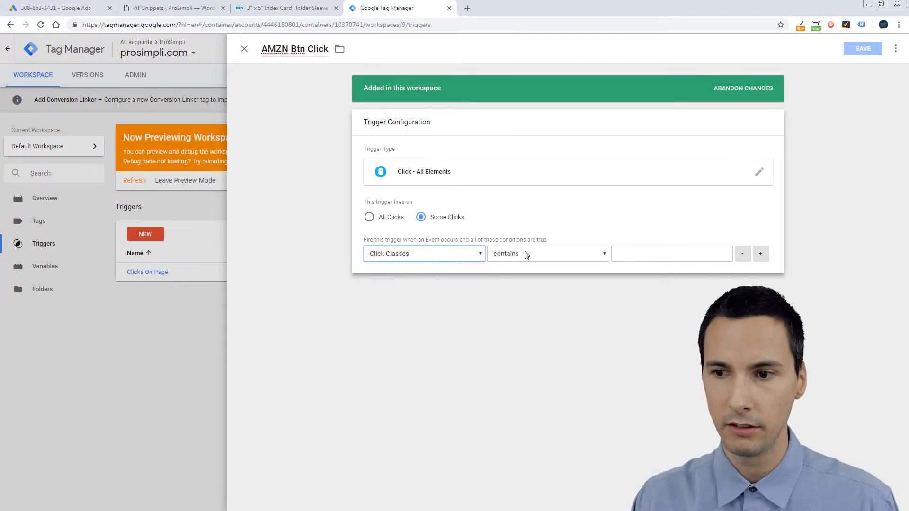
click(526, 255)
click(524, 263)
click(623, 254)
text(single_add_to_cart_button button alt)
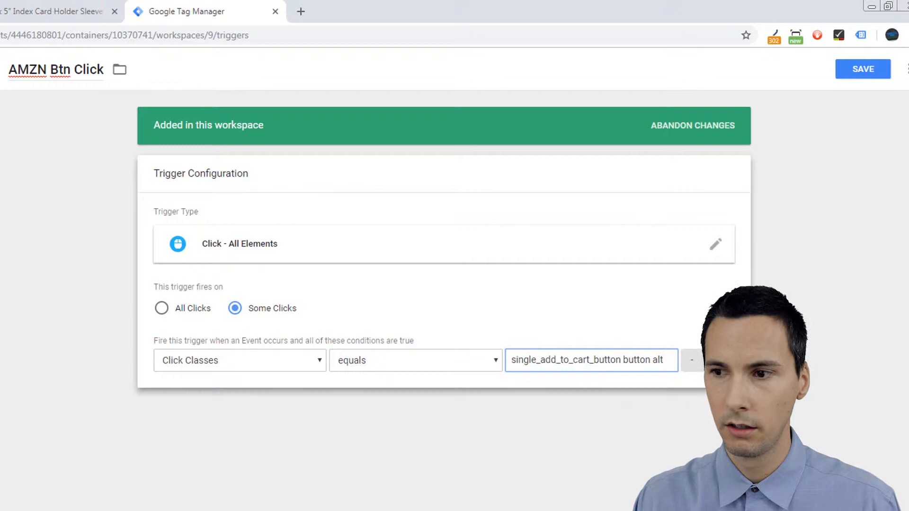
Add a second trigger condition, Click Text equals BUY AT AMAZON, copying the text from the product page's Form Text variable
click(710, 361)
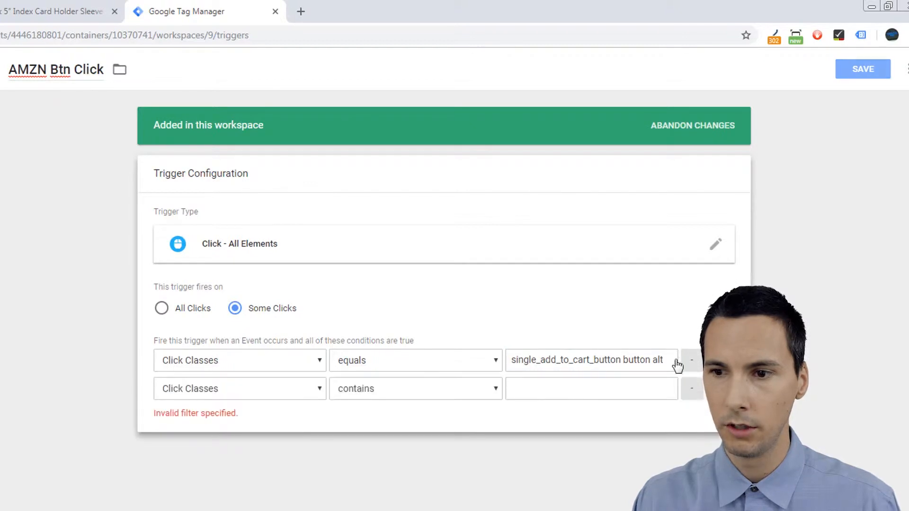
click(298, 392)
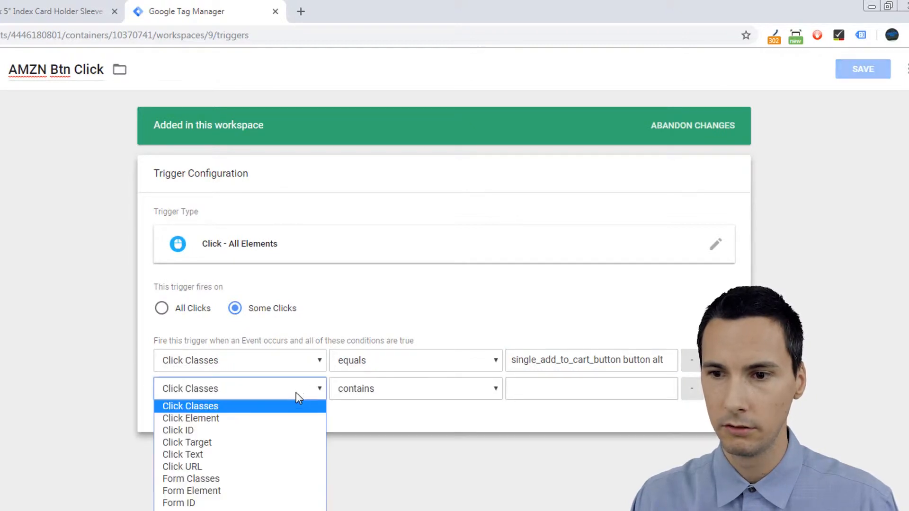
click(267, 455)
click(373, 399)
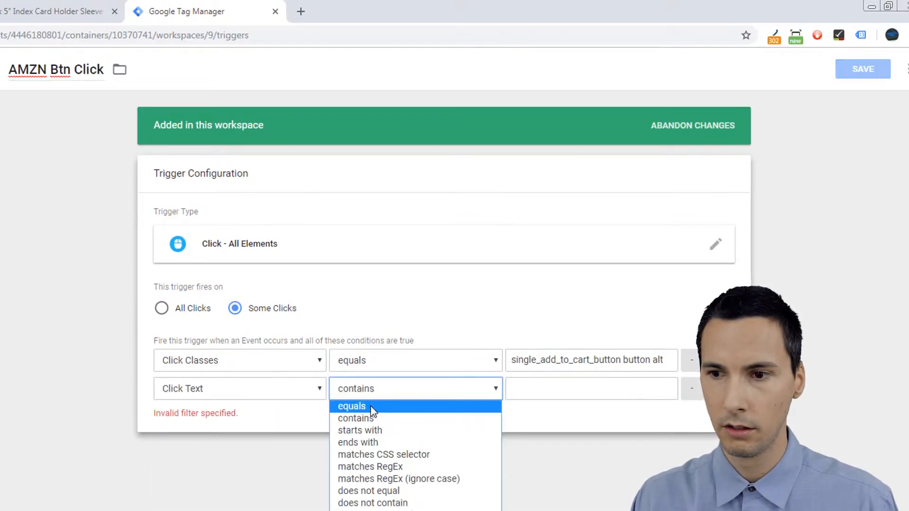
click(372, 407)
click(1, 10)
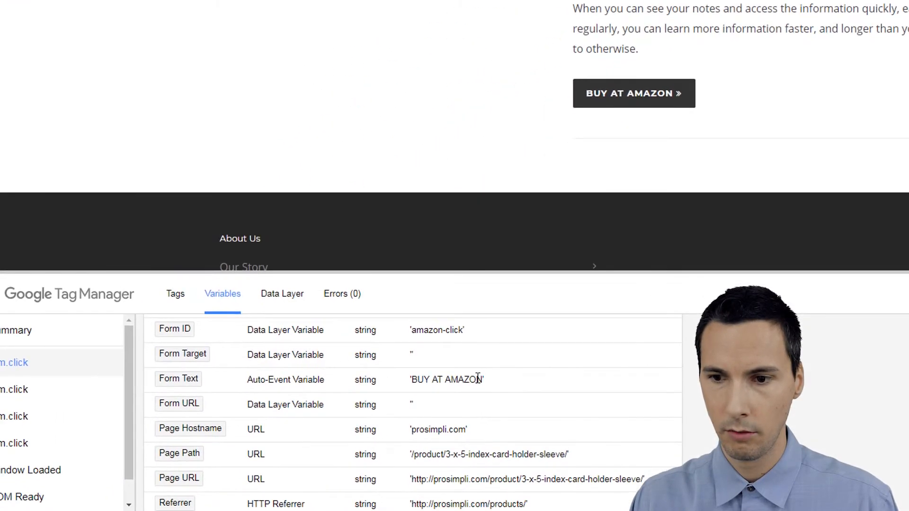
drag(482, 379, 414, 380)
key(ctrl+c)
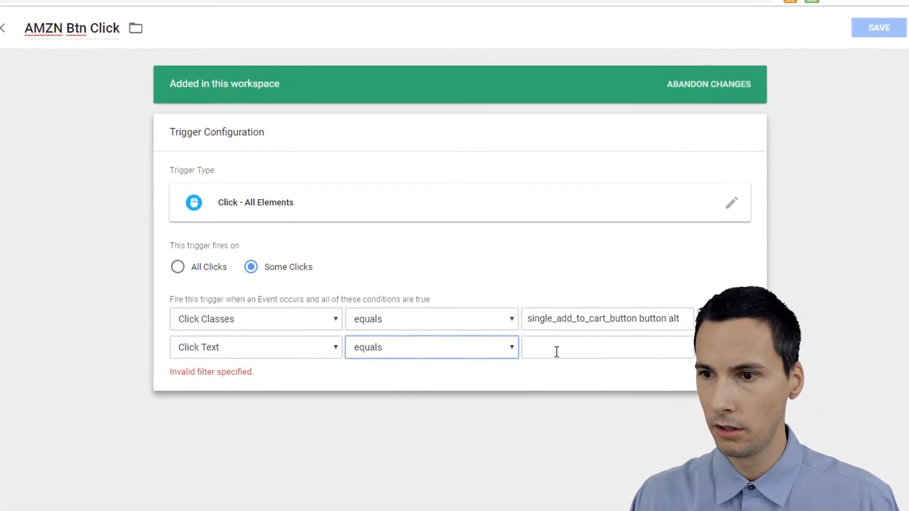
click(556, 351)
key(ctrl+v)
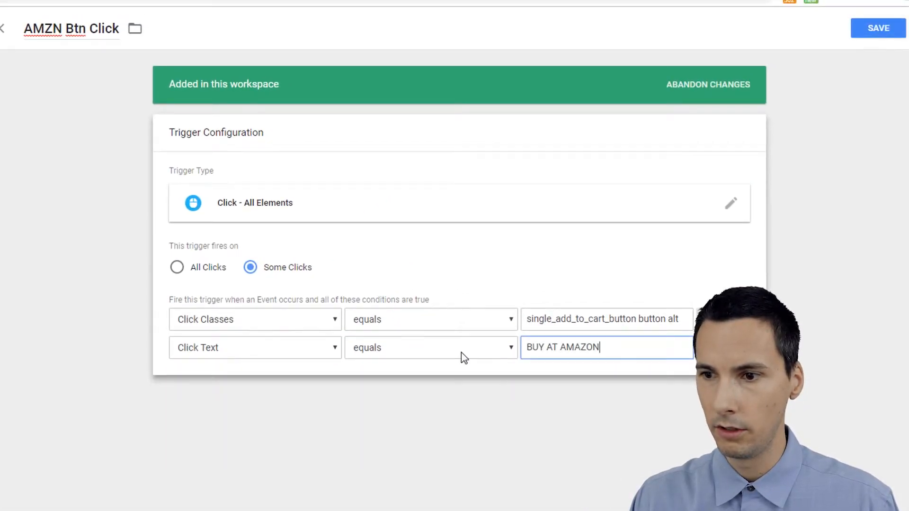
Change the Click Text condition's operator to matches RegEx (ignore case) and save the trigger
click(461, 352)
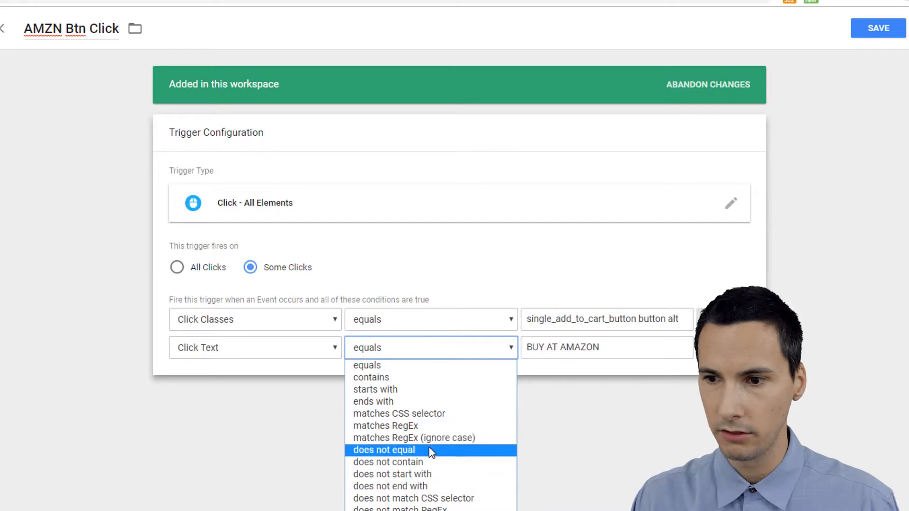
click(474, 439)
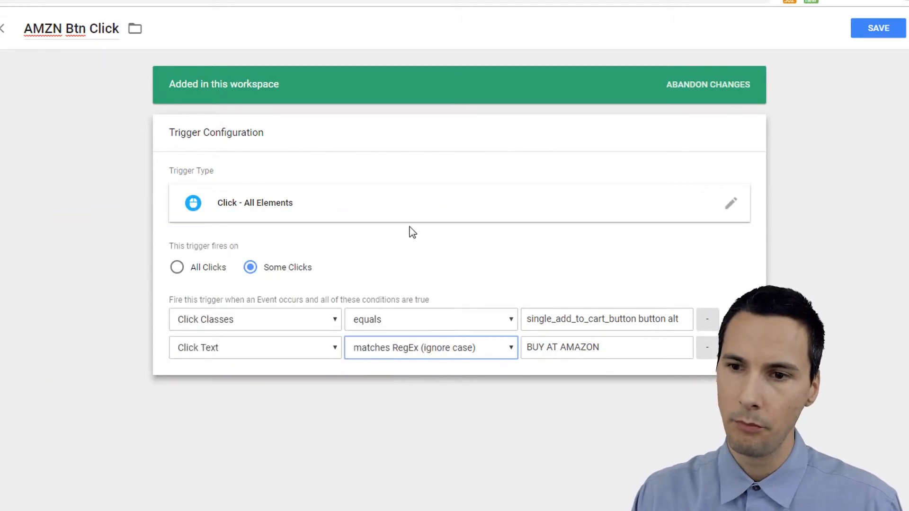
click(878, 29)
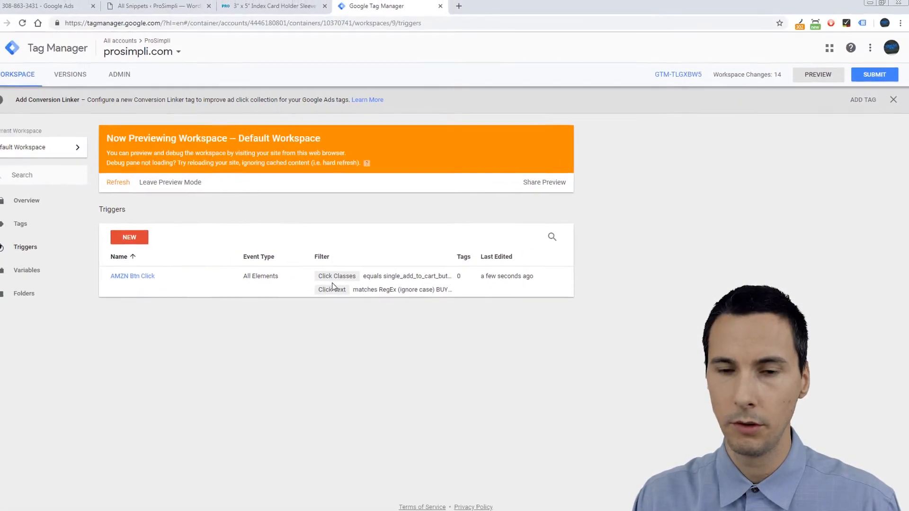
Open the Goog Conv tag, assign AMZN Btn Click as its firing trigger, and save the tag
click(272, 8)
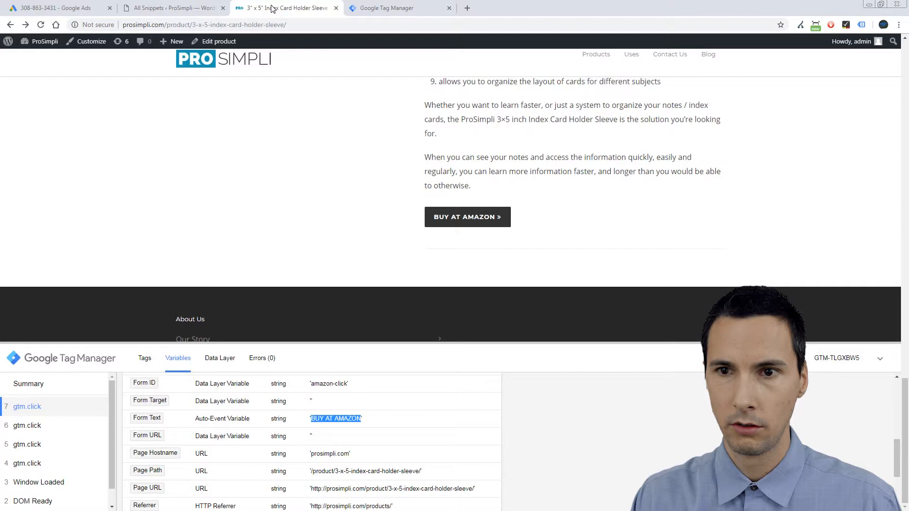
click(413, 9)
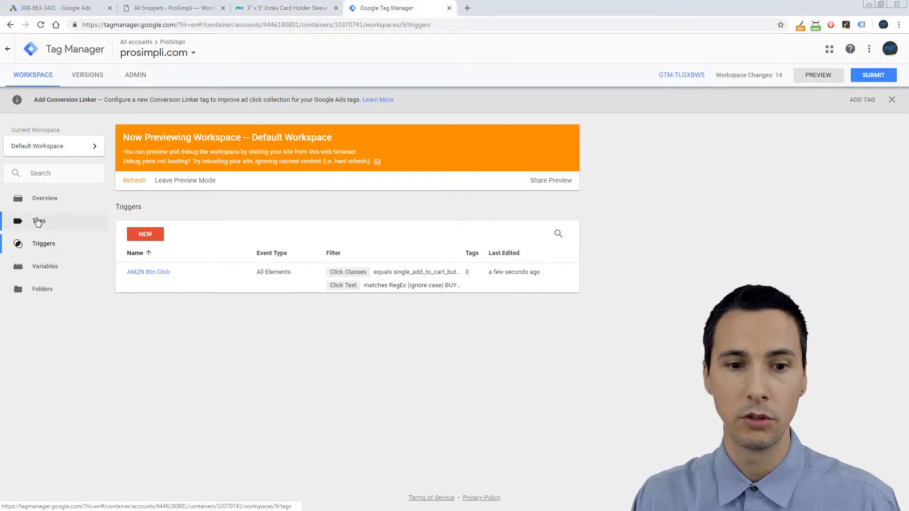
click(38, 221)
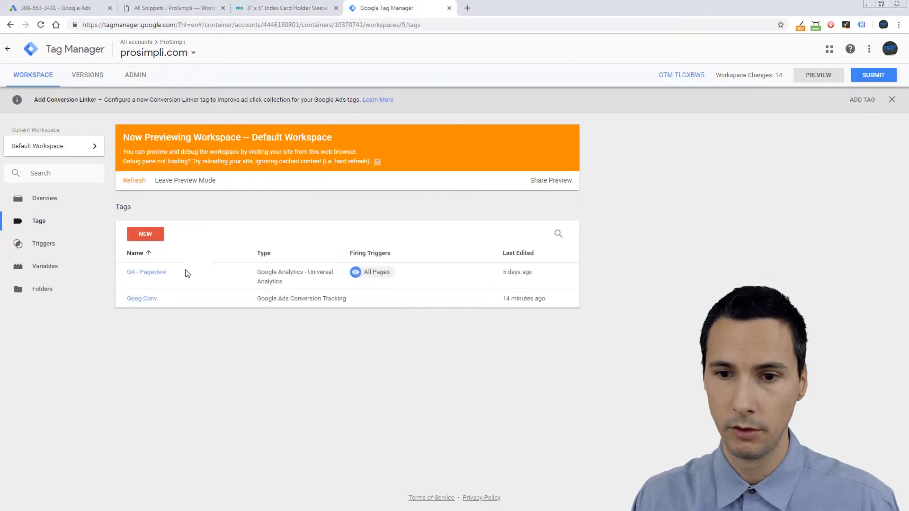
click(142, 298)
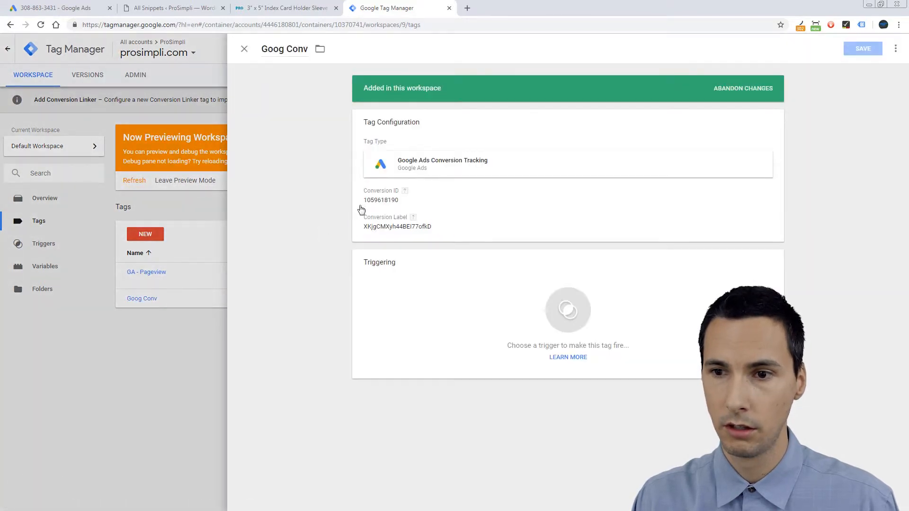
click(557, 319)
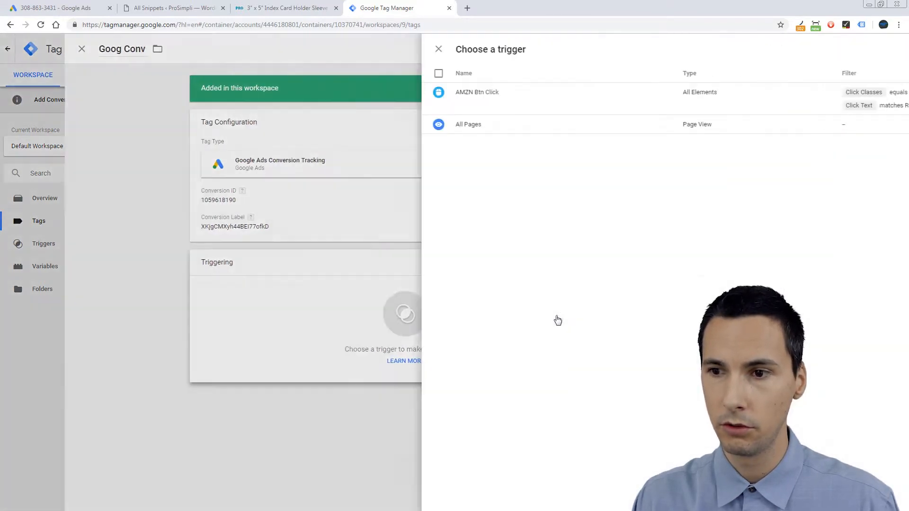
click(450, 105)
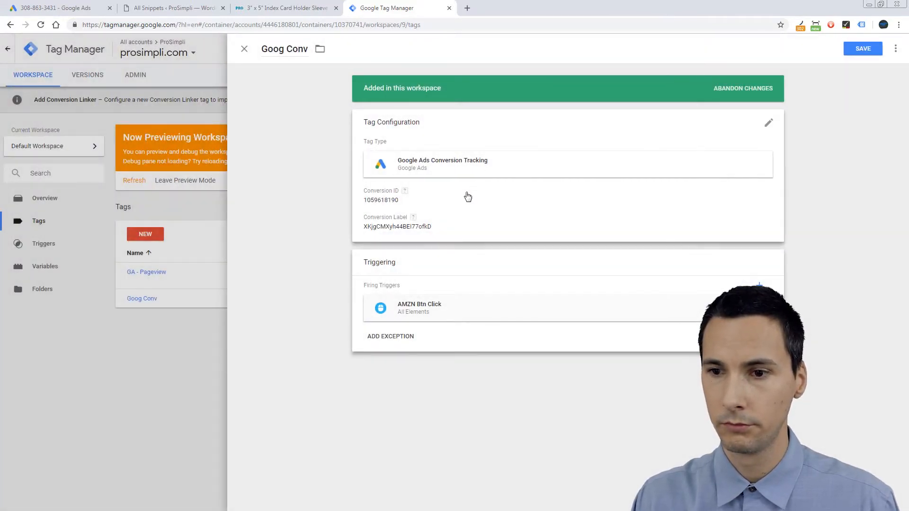
click(863, 48)
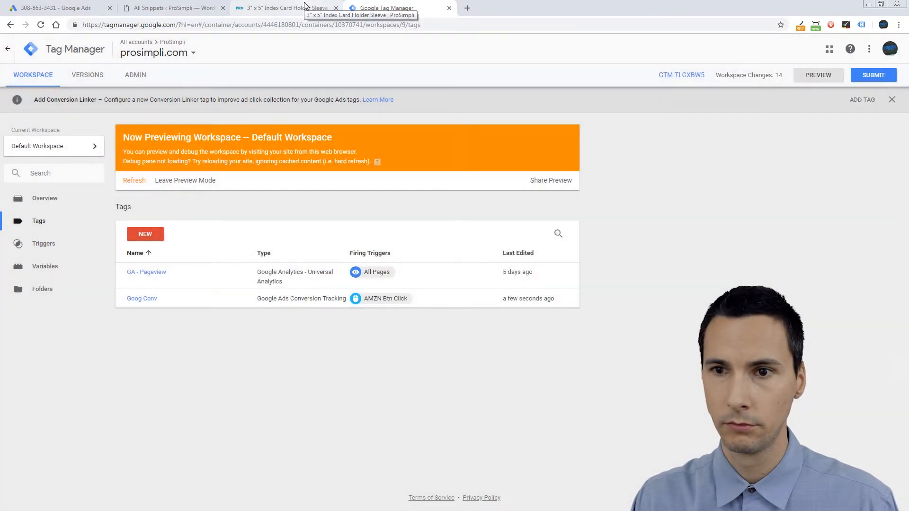
Refresh the Tag Manager workspace preview and reload the index card holder product page with the updated container
click(305, 6)
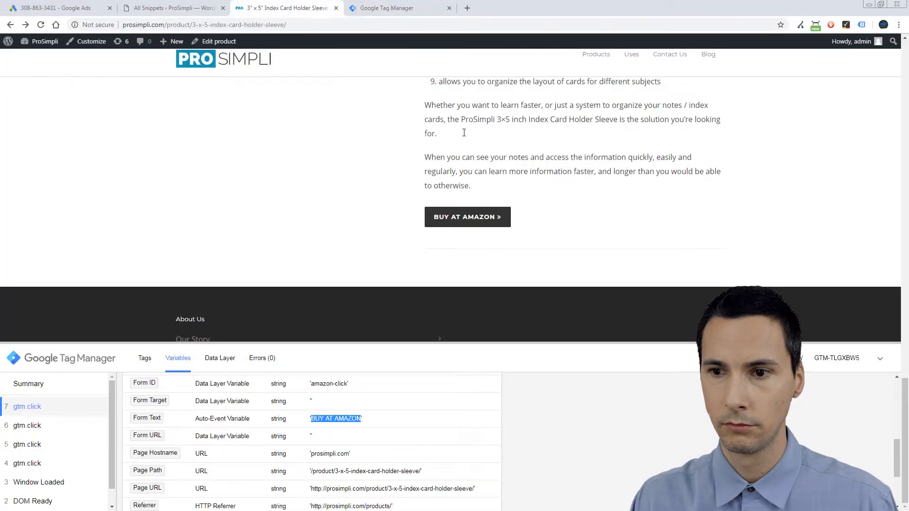
click(572, 173)
key(F5)
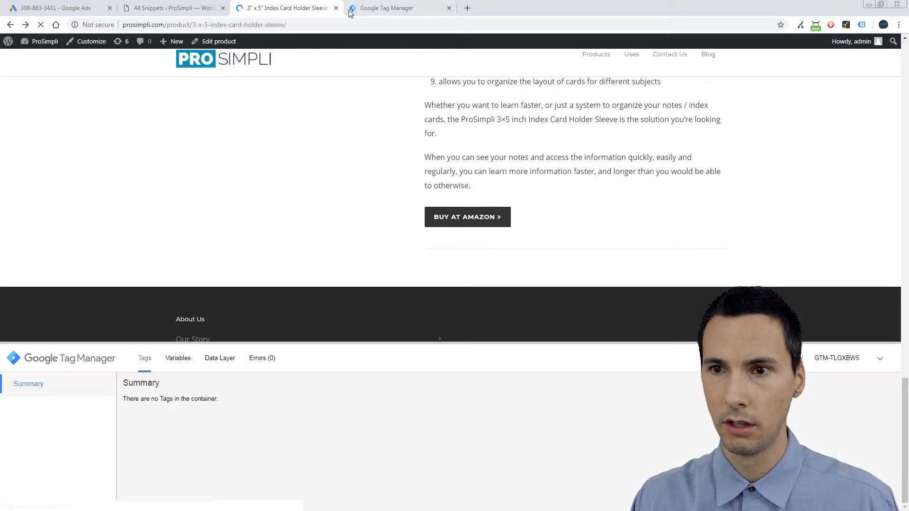
click(383, 14)
click(134, 183)
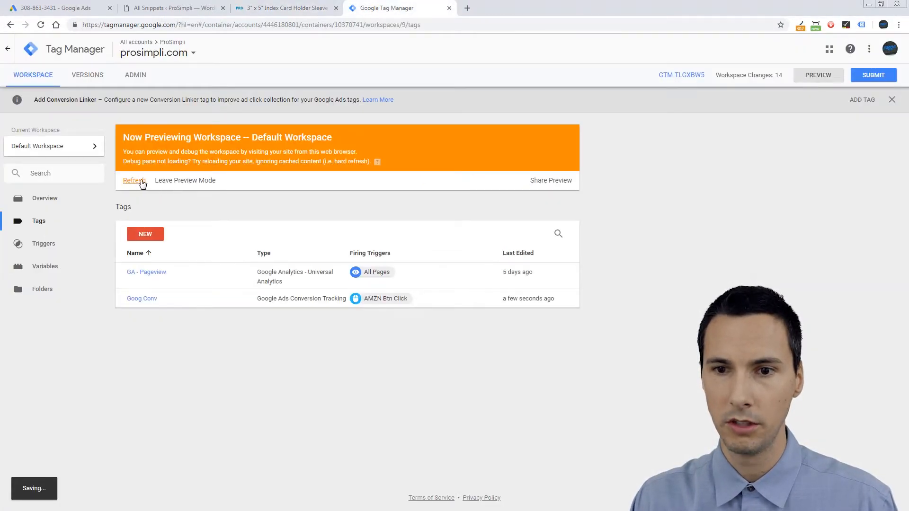
click(286, 8)
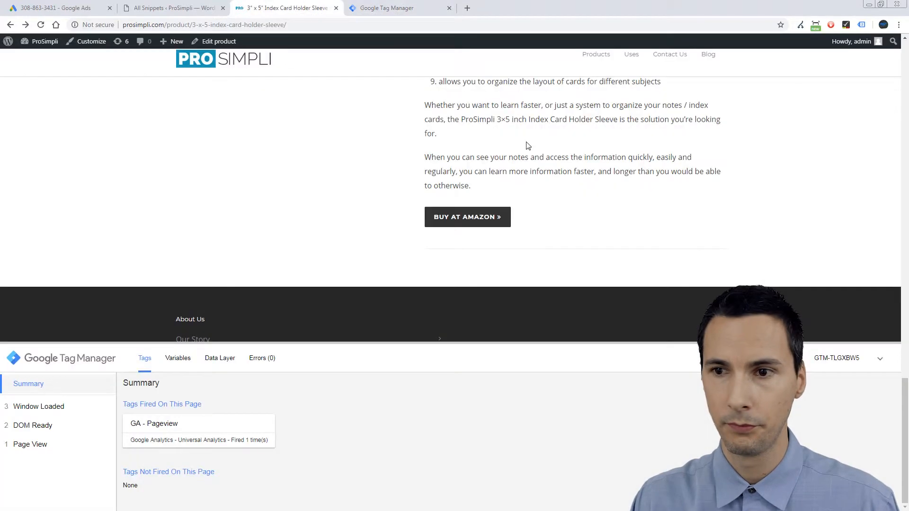
key(F5)
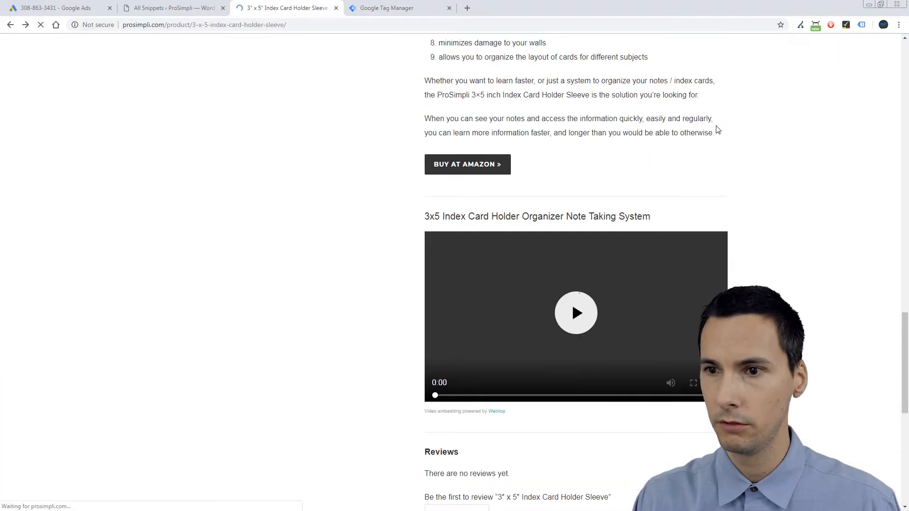
scroll(652, 170, down, 6)
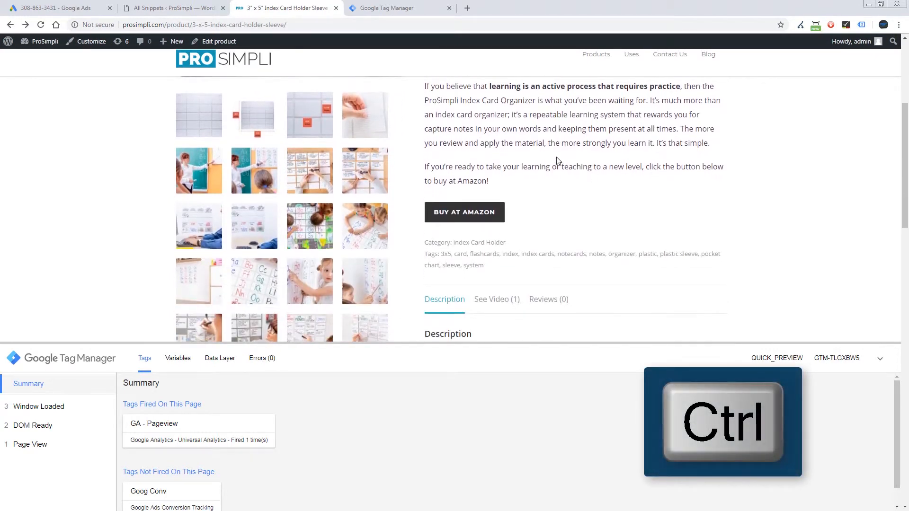
Examine the Goog Conv tag's properties and firing trigger filters in the preview pane, then return to the summary
click(207, 496)
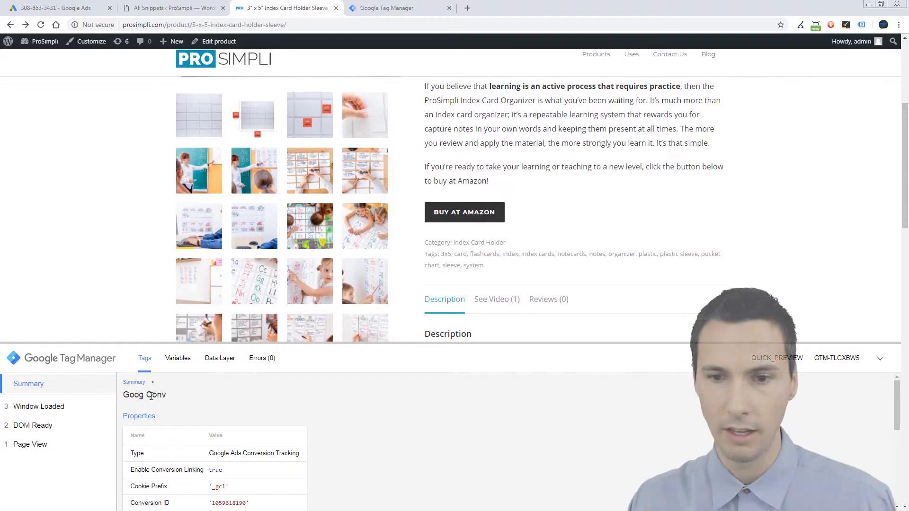
scroll(248, 423, down, 5)
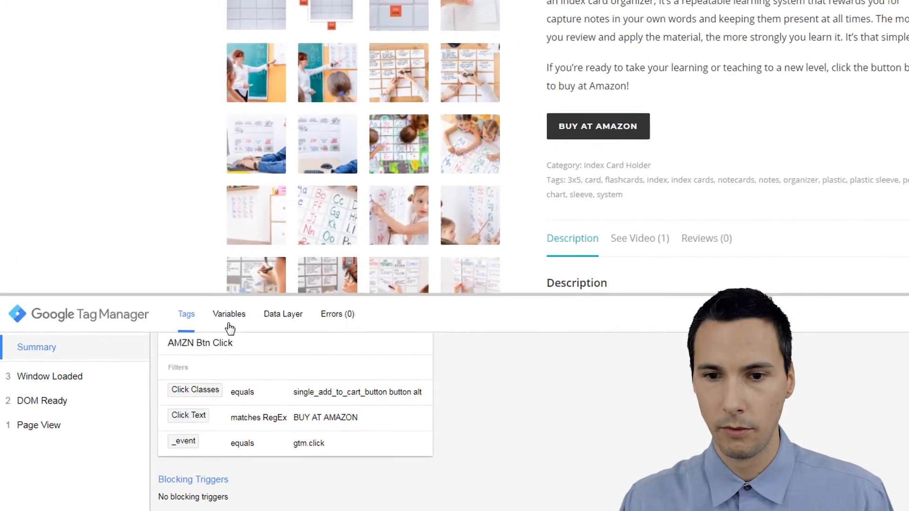
scroll(397, 266, up, 2)
scroll(208, 369, up, 4)
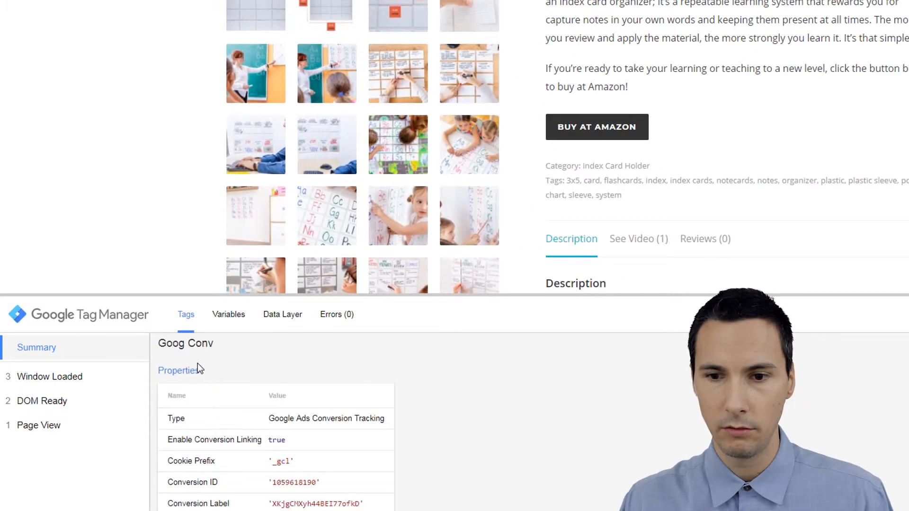
scroll(187, 375, up, 1)
click(180, 346)
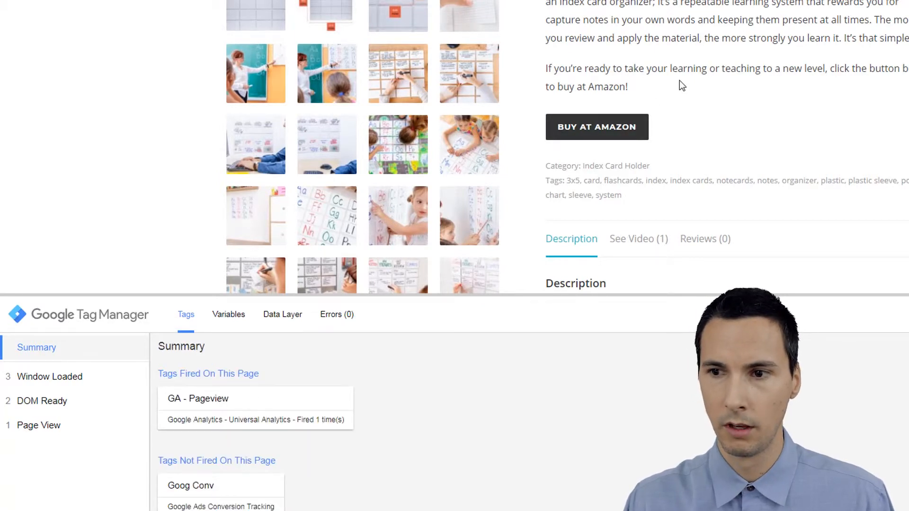
Register several click events on the page outside the Buy At Amazon button to test whether Goog Conv fires
right_click(669, 128)
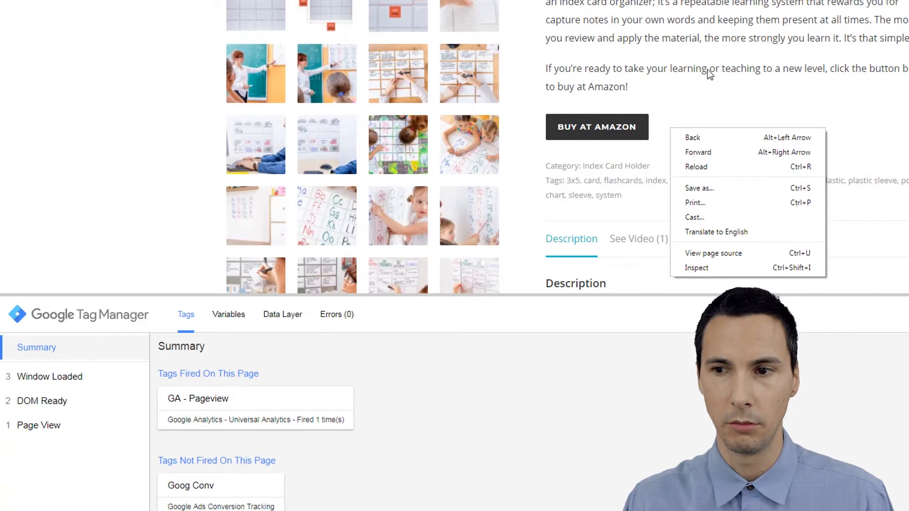
click(695, 110)
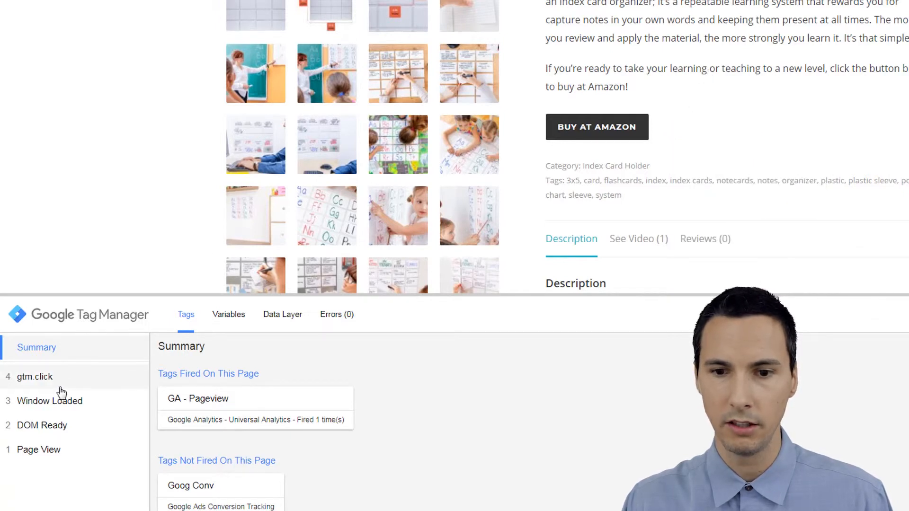
click(776, 10)
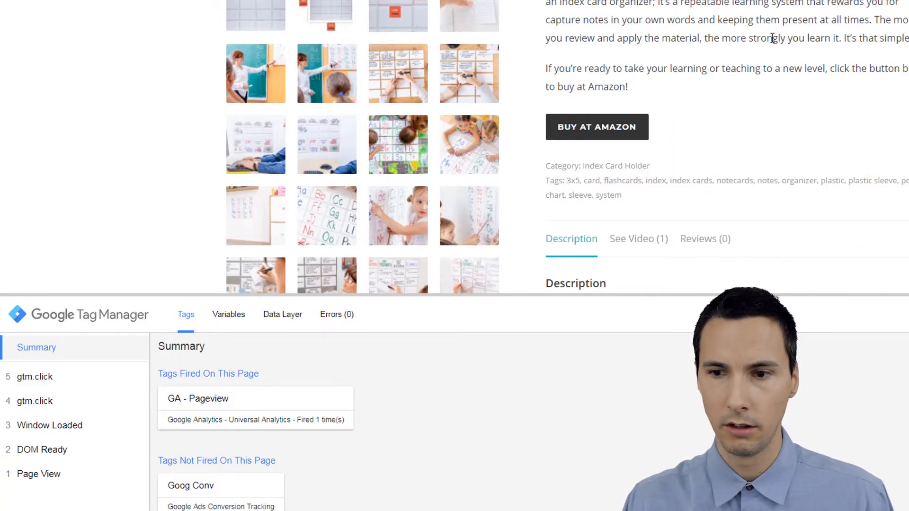
click(680, 130)
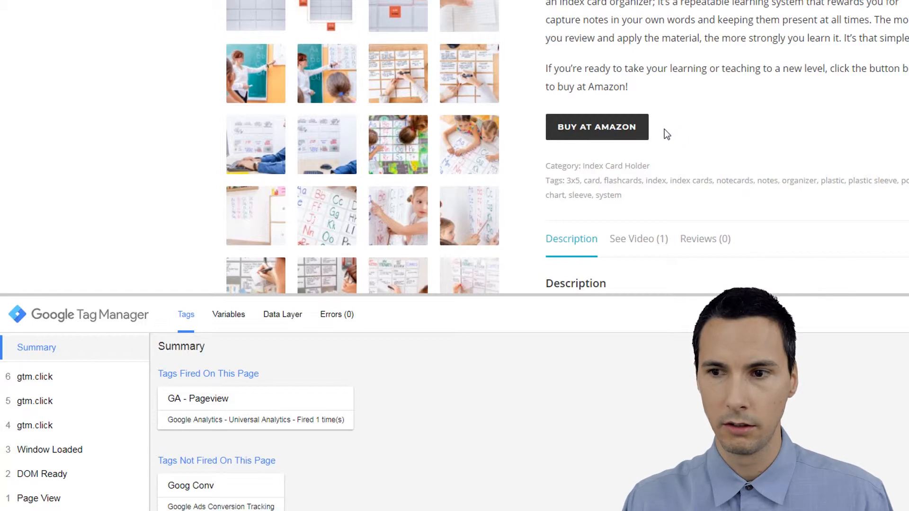
click(658, 128)
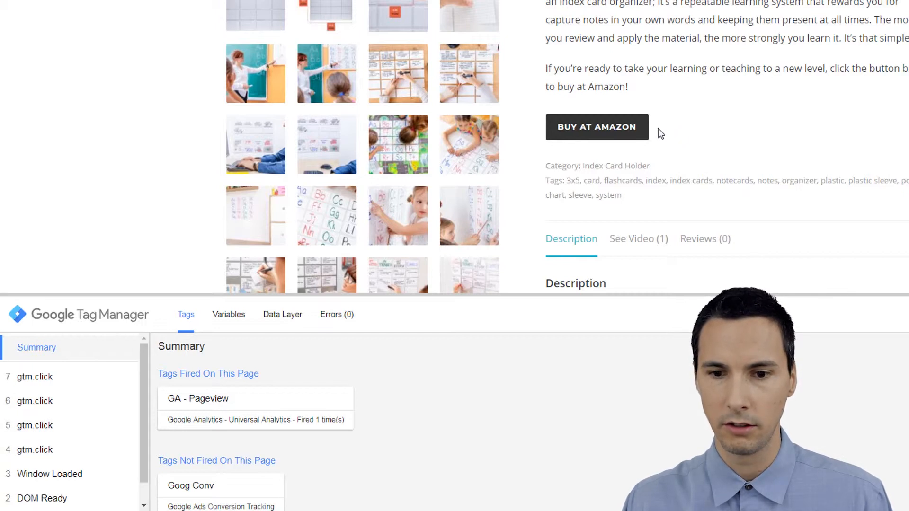
Test the first Buy At Amazon button, opening Amazon in a separate tab, and check the tags in Google Tag Assistant
click(600, 130)
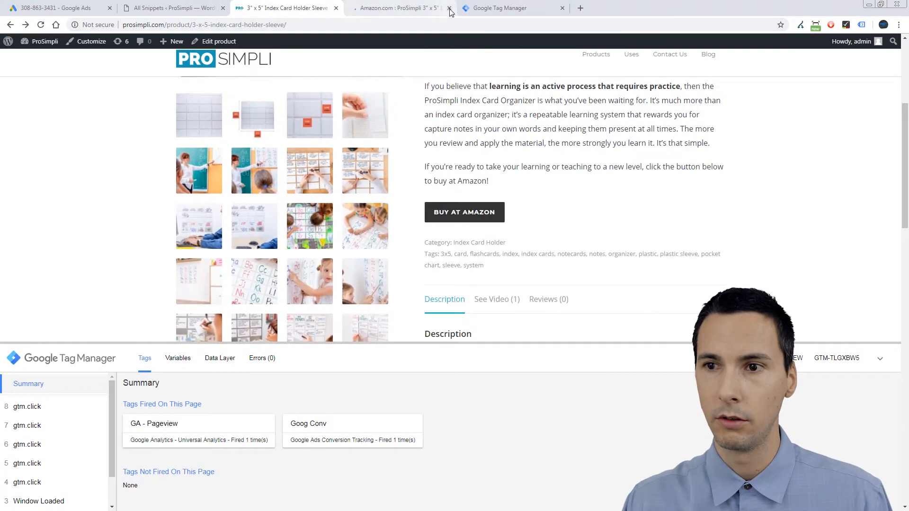
click(862, 24)
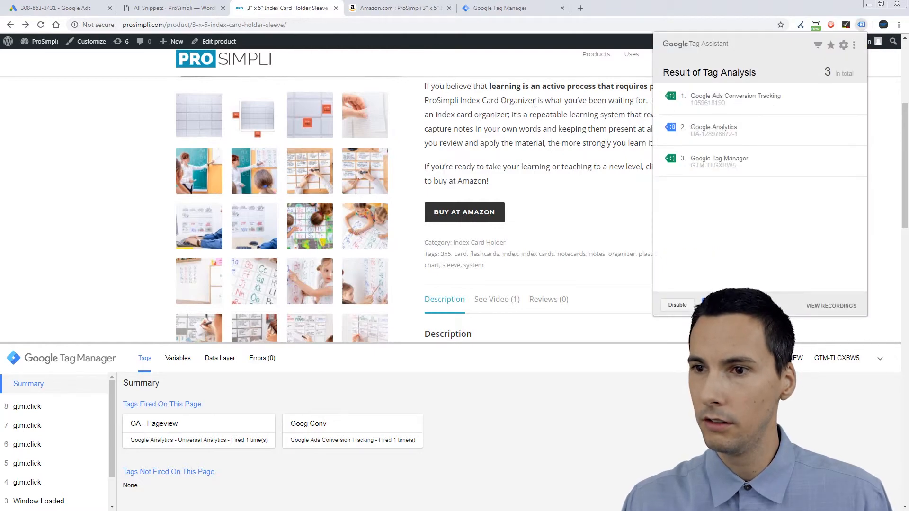
click(615, 182)
Test the second Buy At Amazon button below the description on a freshly reloaded page and check Google Tag Assistant
scroll(614, 183, down, 10)
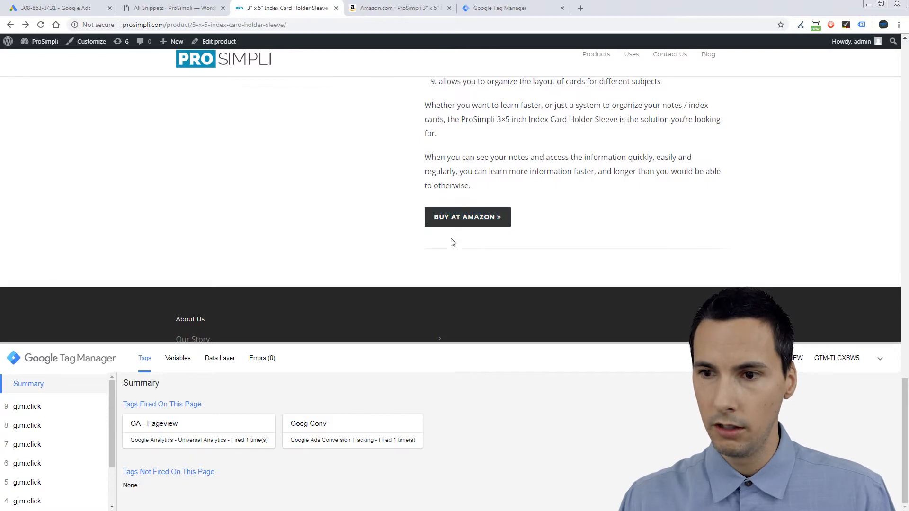
click(493, 217)
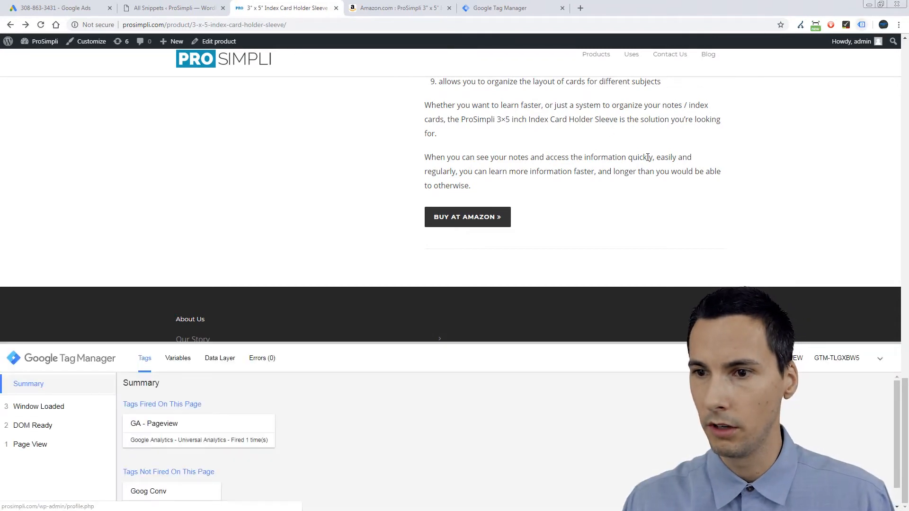
click(467, 221)
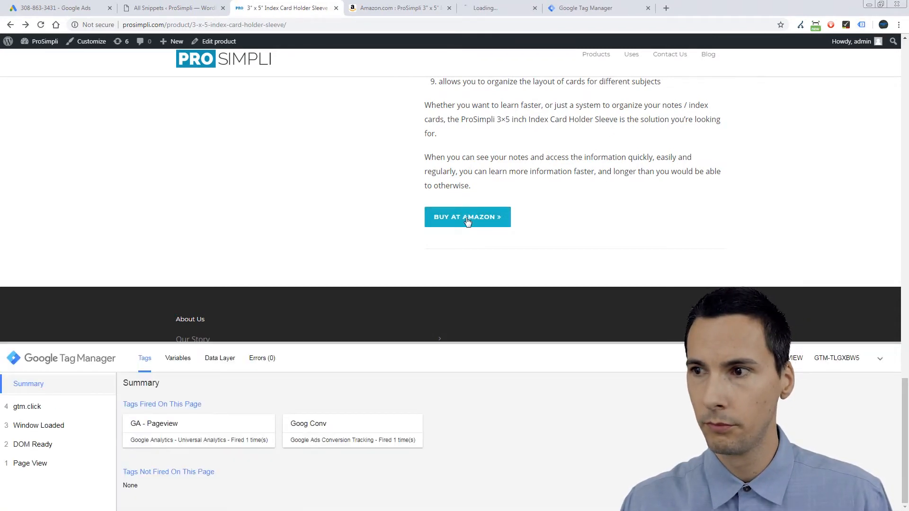
click(862, 25)
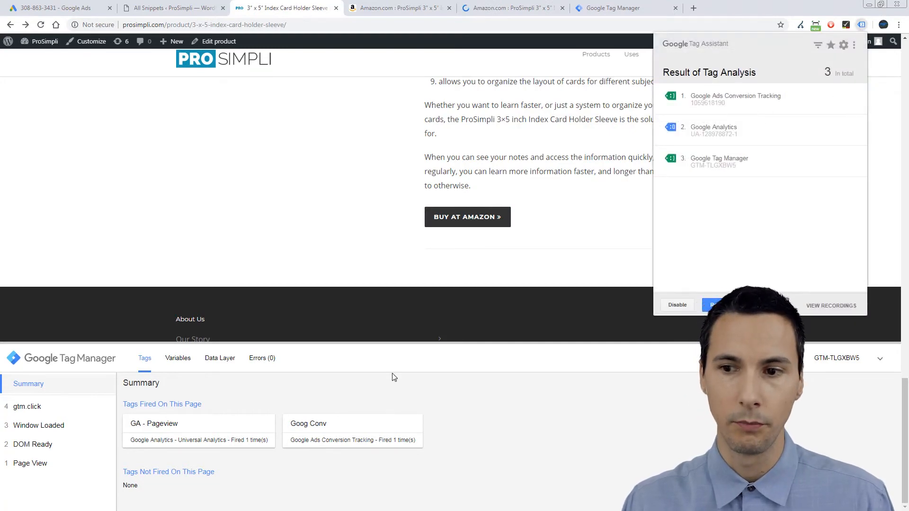